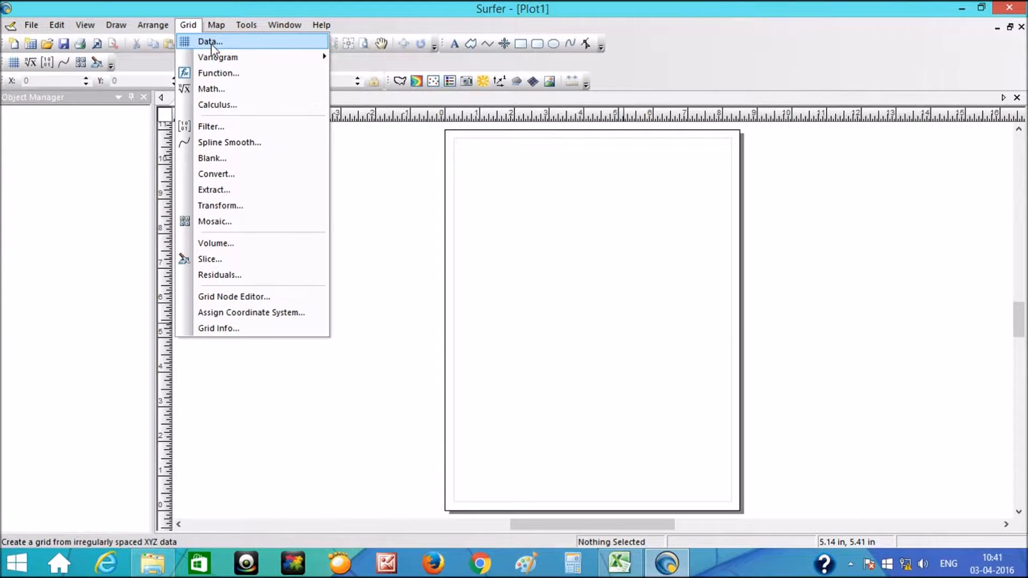
{"action": "left_click", "coordinate": [373, 207]}
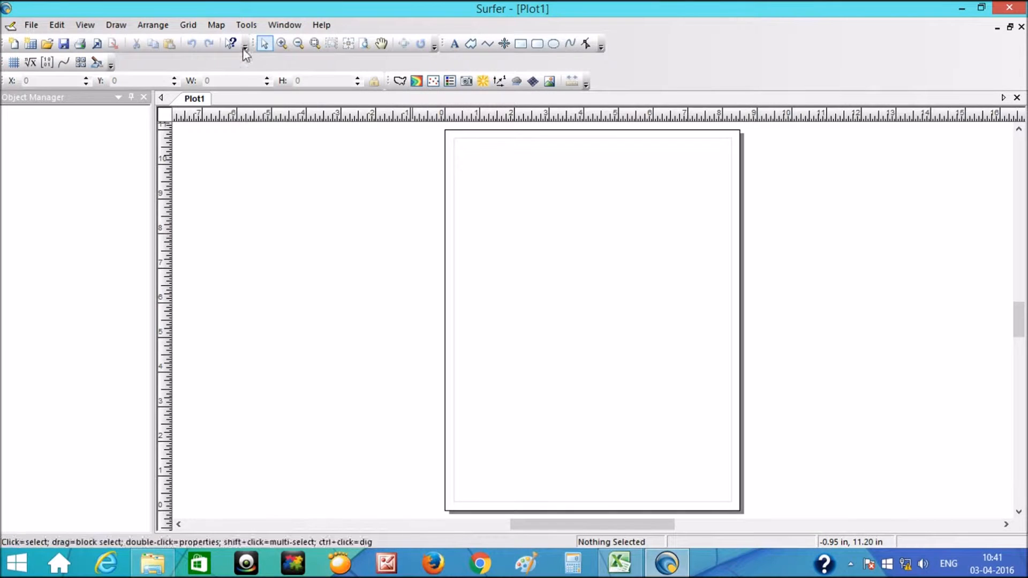
{"action": "left_click", "coordinate": [217, 25]}
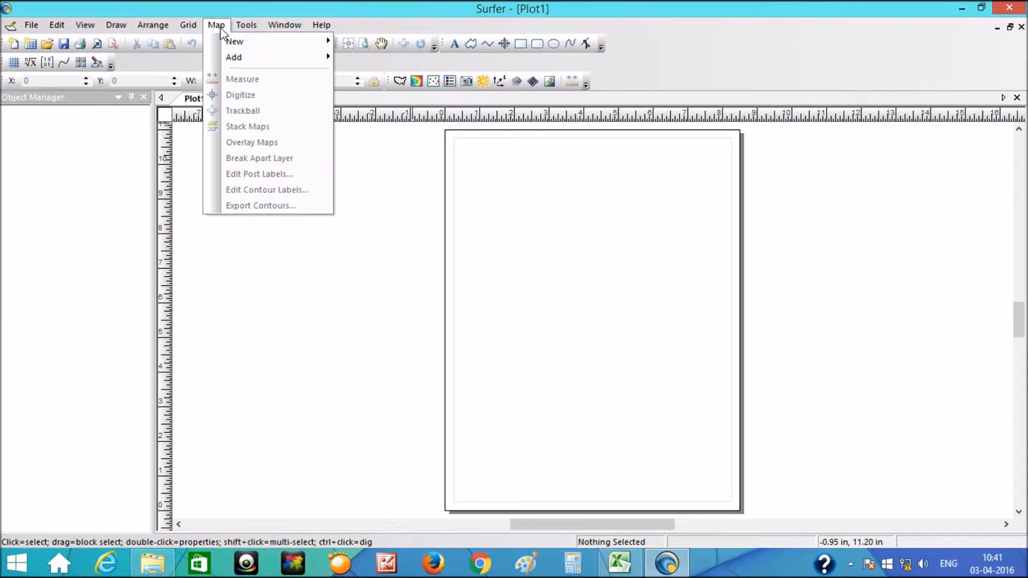
{"action": "mouse_move", "coordinate": [232, 42]}
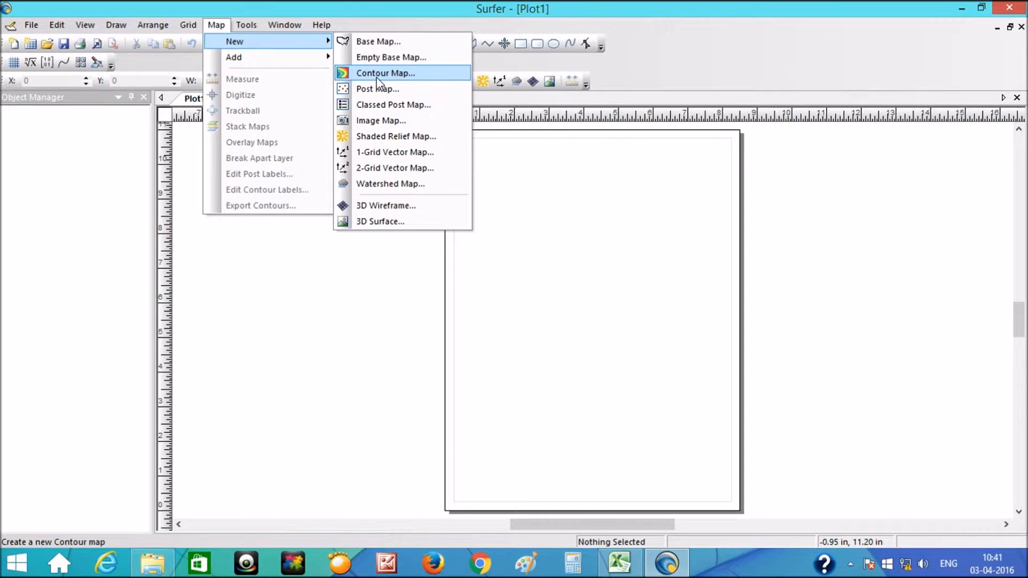
{"action": "left_click", "coordinate": [612, 188]}
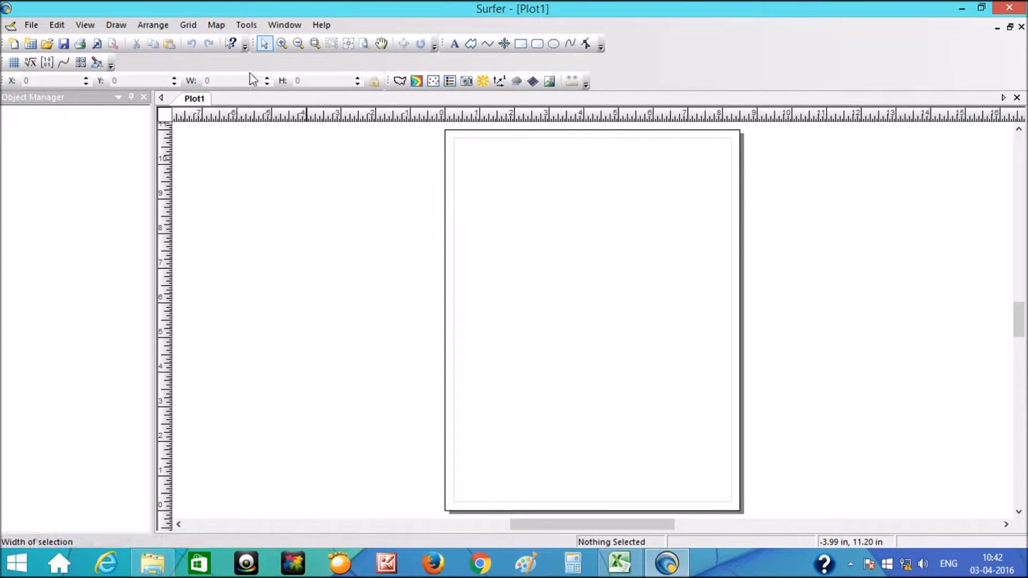
{"action": "left_click", "coordinate": [189, 25]}
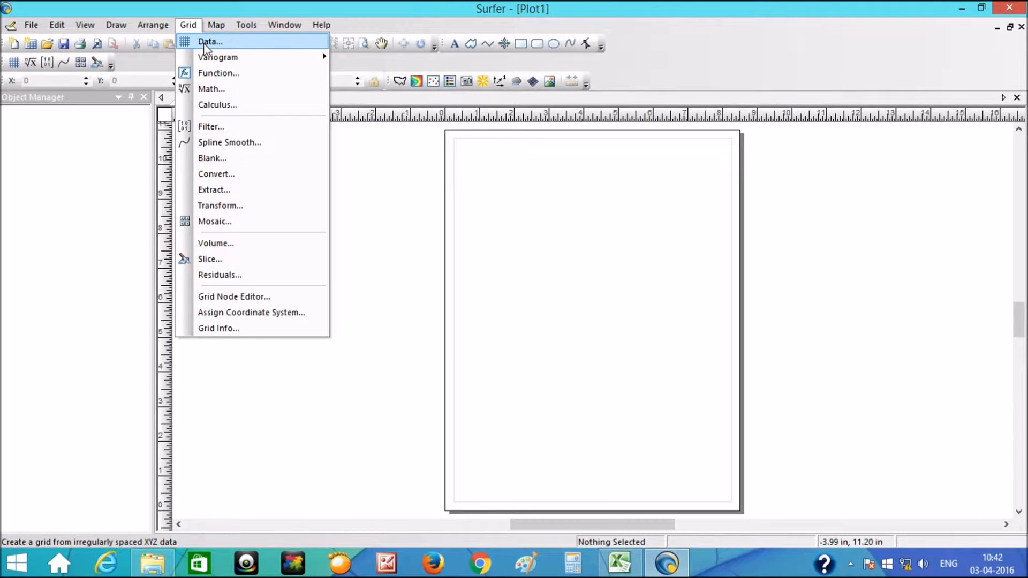
{"action": "left_click", "coordinate": [203, 42]}
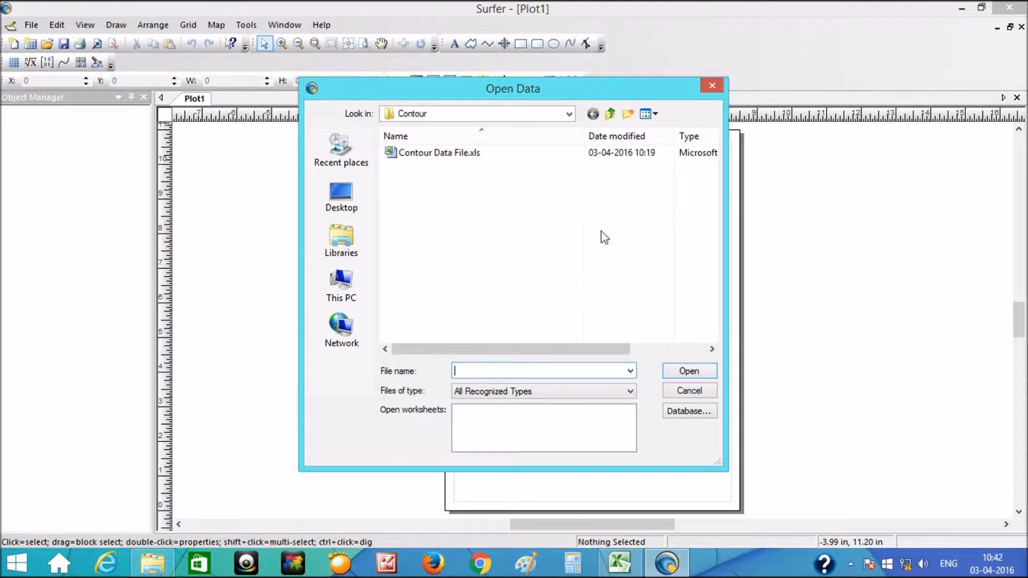
{"action": "left_click", "coordinate": [629, 396]}
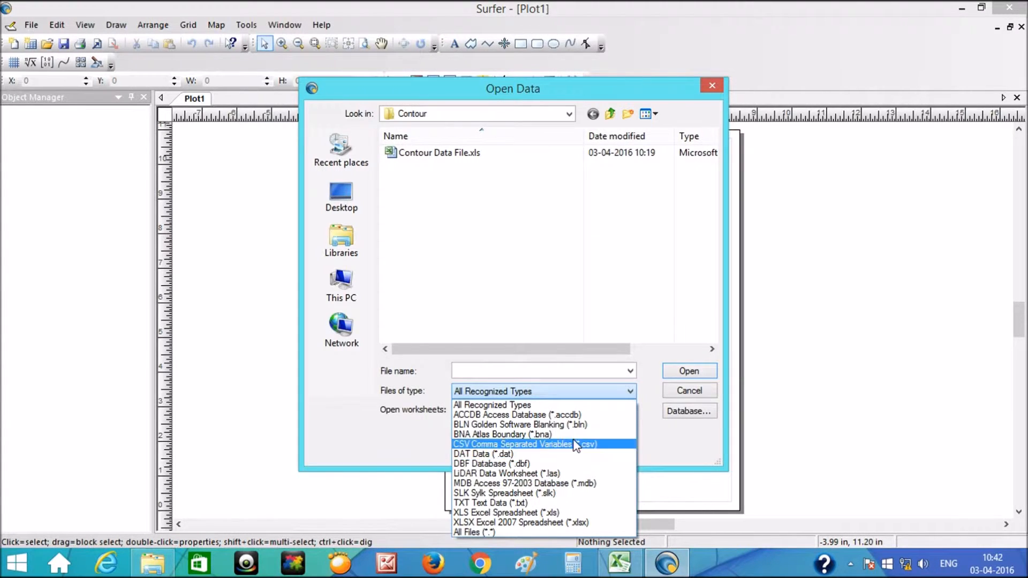
{"action": "left_click", "coordinate": [658, 330]}
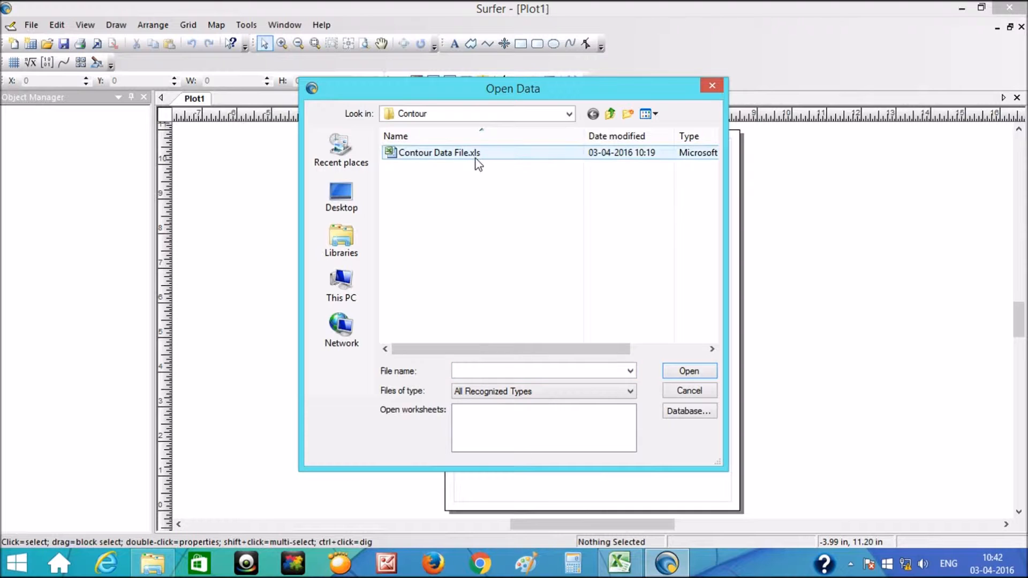
{"action": "left_click", "coordinate": [699, 395]}
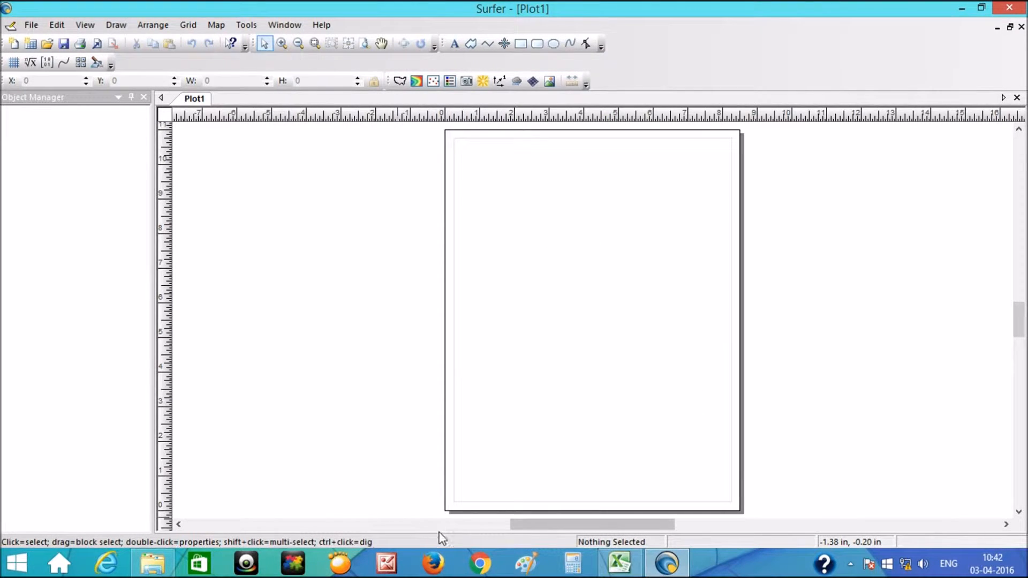
Open Contour Data File.xls from the Contour folder in Excel and examine its Easting, Northing and Cu % columns
{"action": "left_click", "coordinate": [152, 562]}
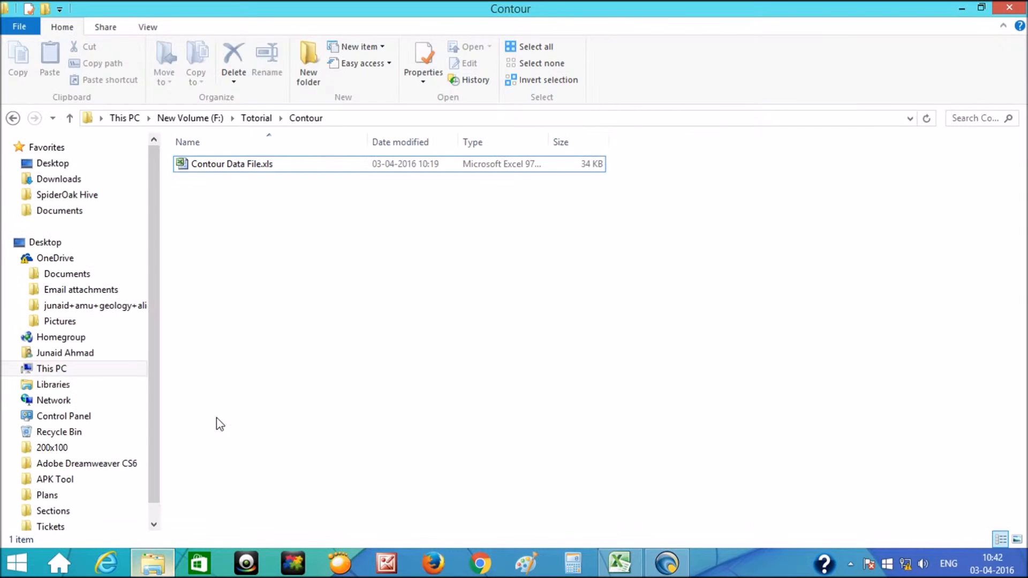
{"action": "double_click", "coordinate": [277, 158]}
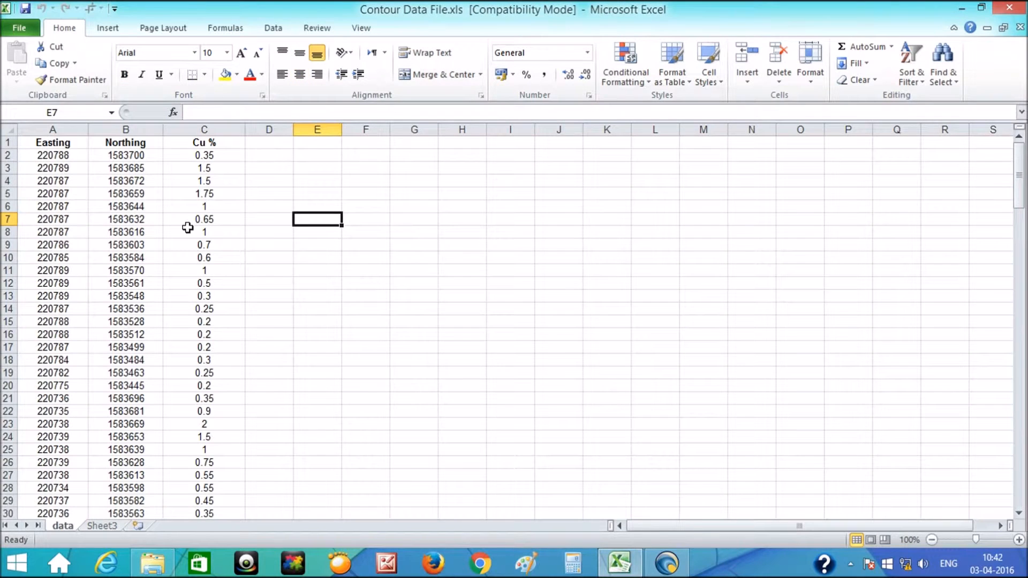
{"action": "left_click", "coordinate": [60, 125]}
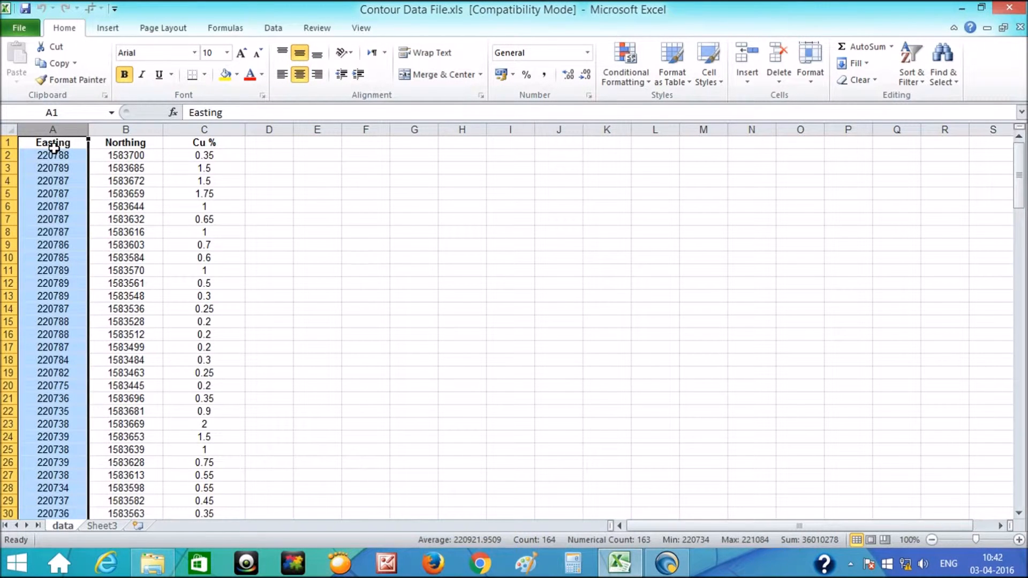
{"action": "left_click", "coordinate": [70, 144]}
{"action": "left_click", "coordinate": [119, 130]}
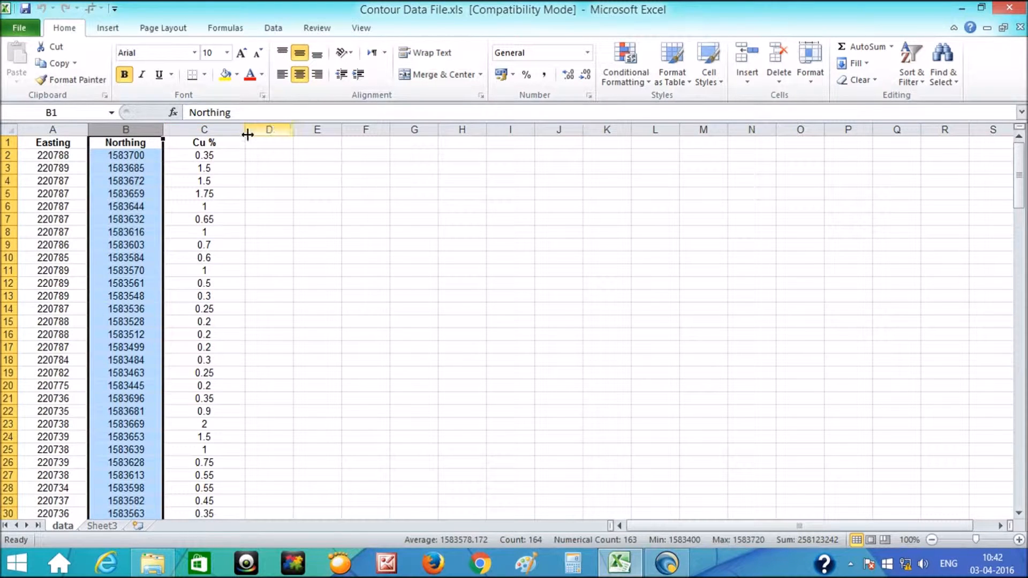
{"action": "left_click", "coordinate": [226, 129]}
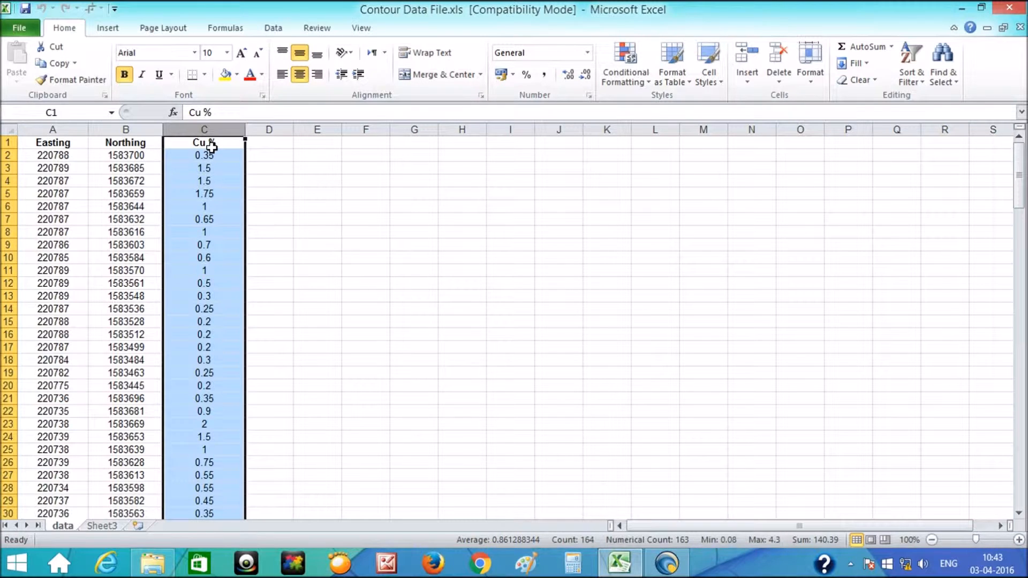
{"action": "left_click", "coordinate": [71, 142]}
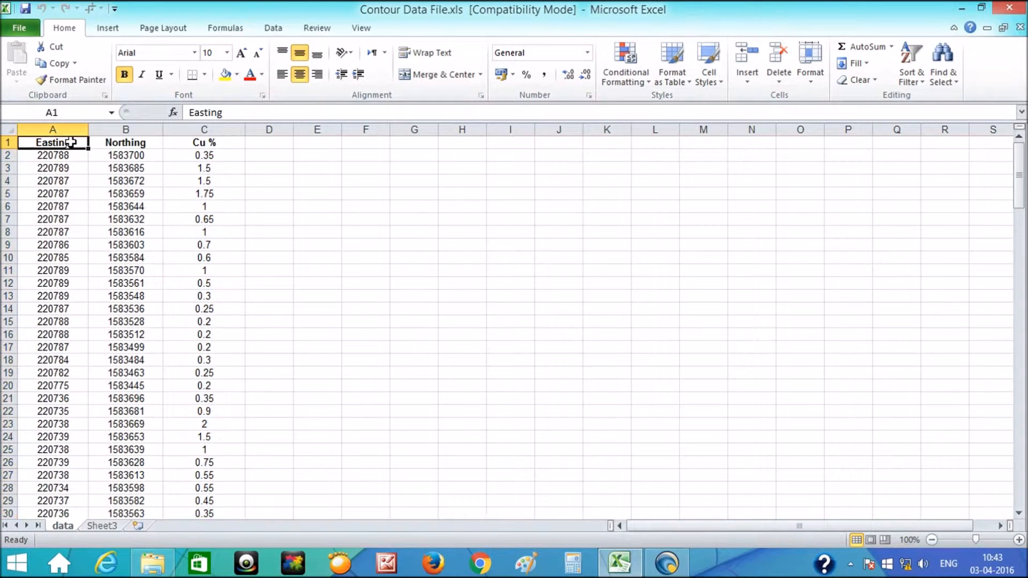
{"action": "left_click", "coordinate": [121, 143]}
{"action": "left_click", "coordinate": [200, 143]}
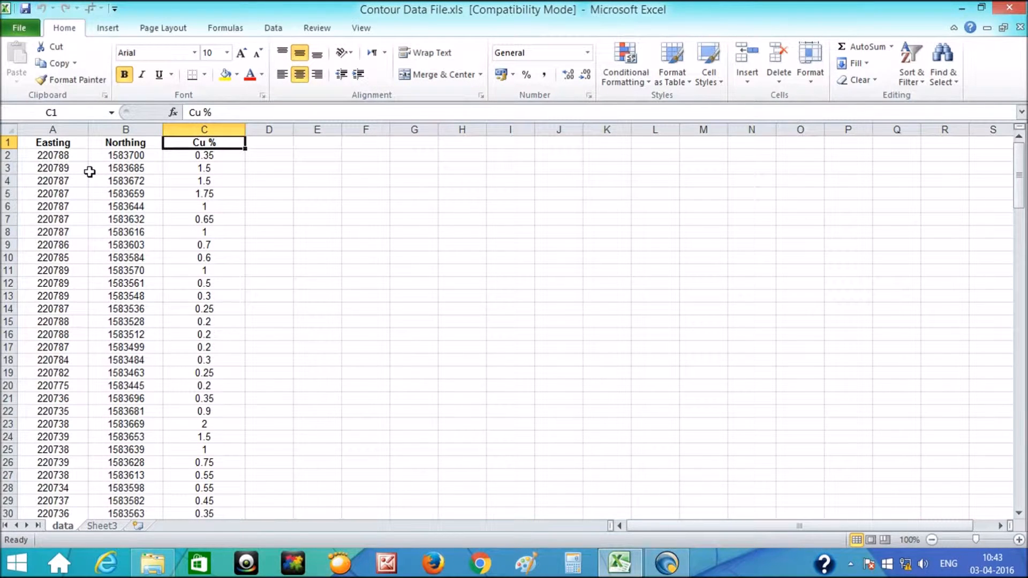
{"action": "left_click", "coordinate": [58, 143]}
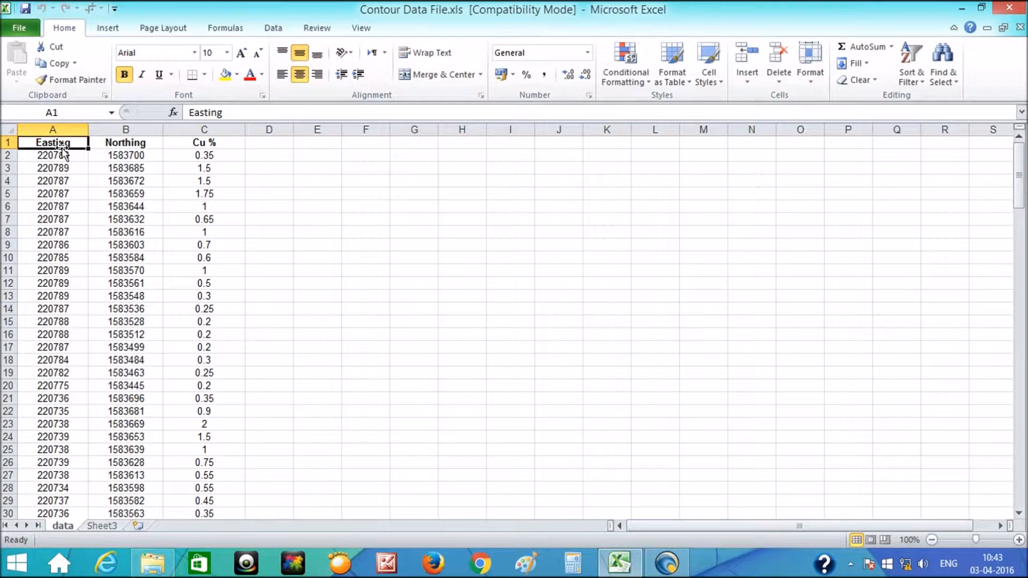
{"action": "left_click", "coordinate": [124, 142]}
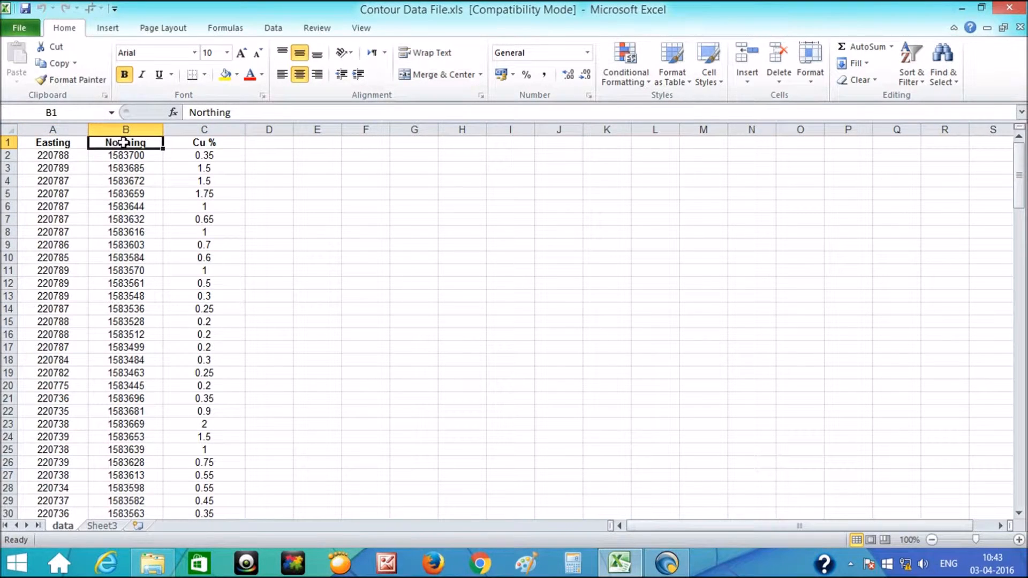
{"action": "left_click", "coordinate": [204, 143]}
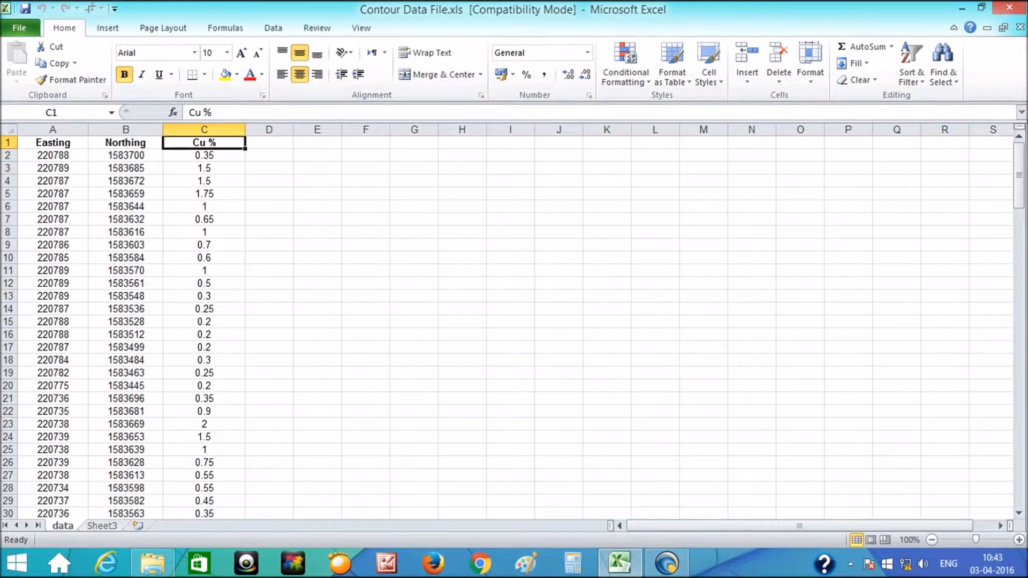
Switch back to Surfer and load Contour Data File.xls as the source data for a new grid
{"action": "left_click", "coordinate": [683, 566]}
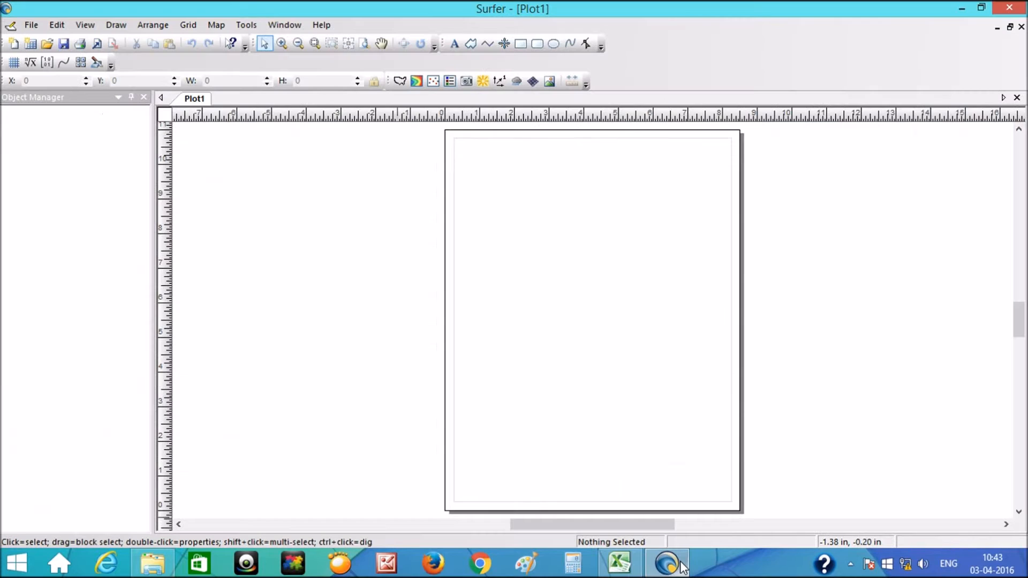
{"action": "left_click", "coordinate": [188, 25]}
{"action": "left_click", "coordinate": [206, 43]}
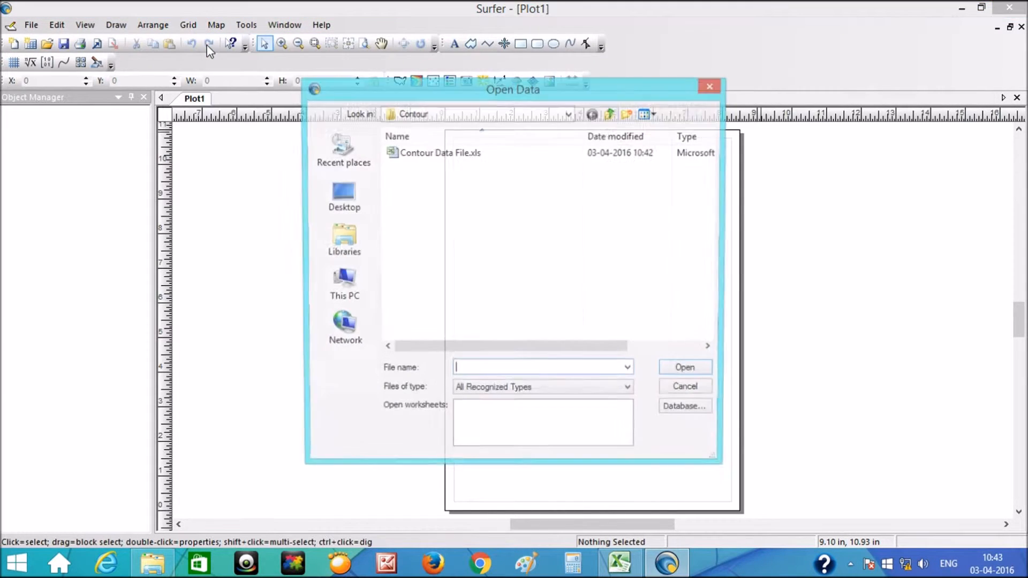
{"action": "left_click", "coordinate": [436, 155]}
{"action": "left_click", "coordinate": [436, 155]}
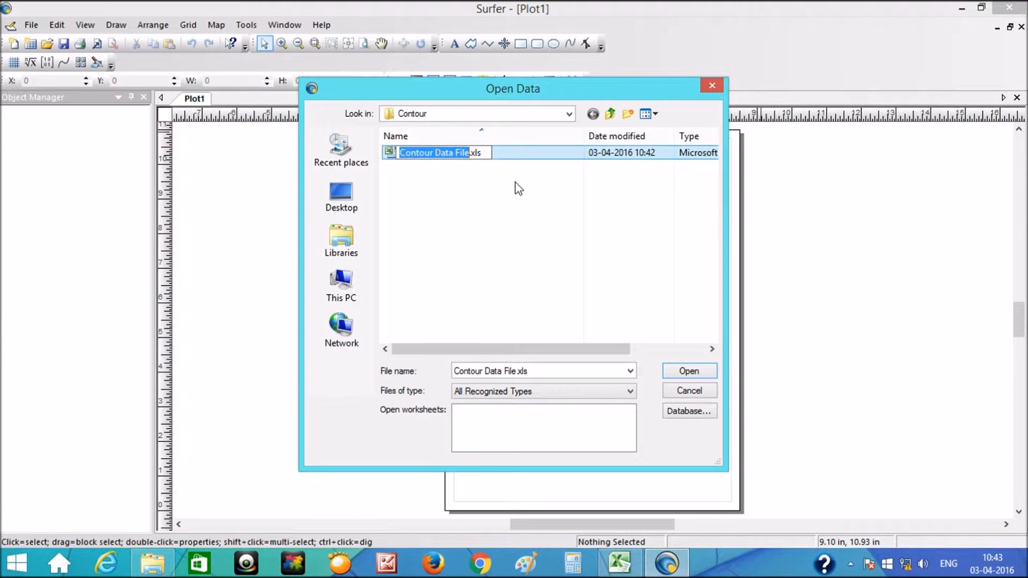
{"action": "left_click", "coordinate": [692, 375]}
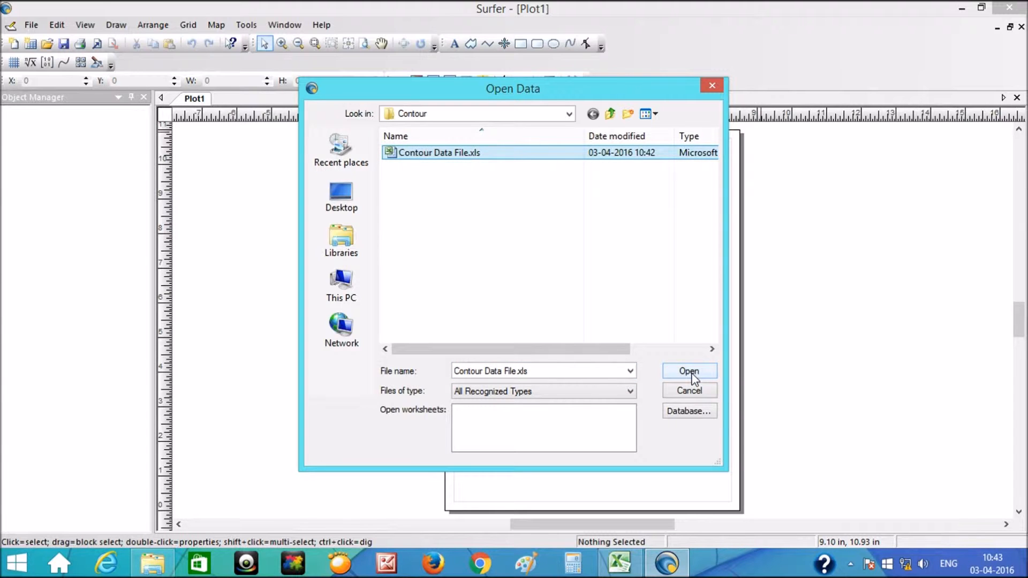
{"action": "left_click", "coordinate": [692, 374]}
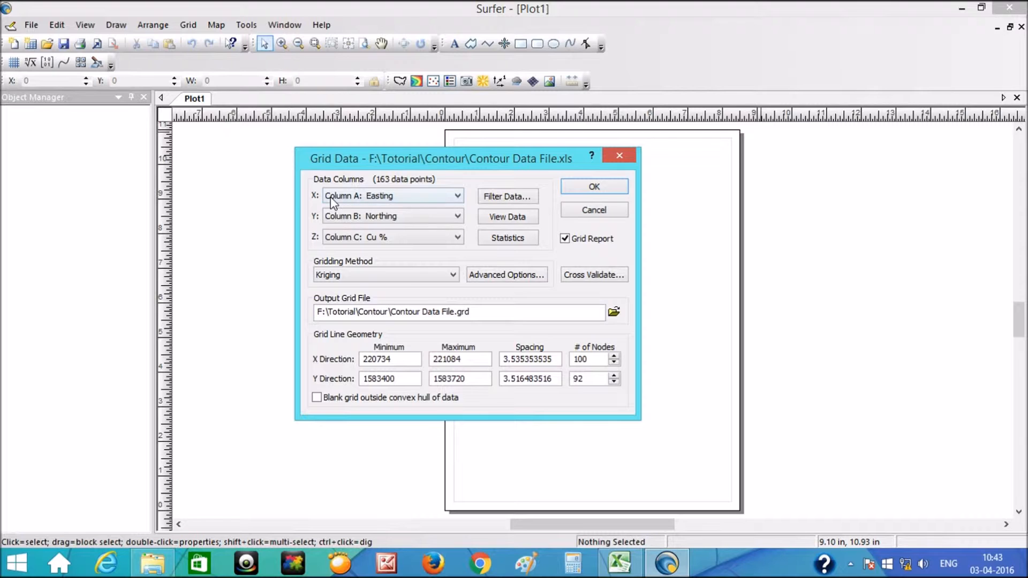
Assign the grid's data columns: X to Column A: Easting, Y to Column B: Northing, Z to Column C: Cu %
{"action": "left_click", "coordinate": [409, 200]}
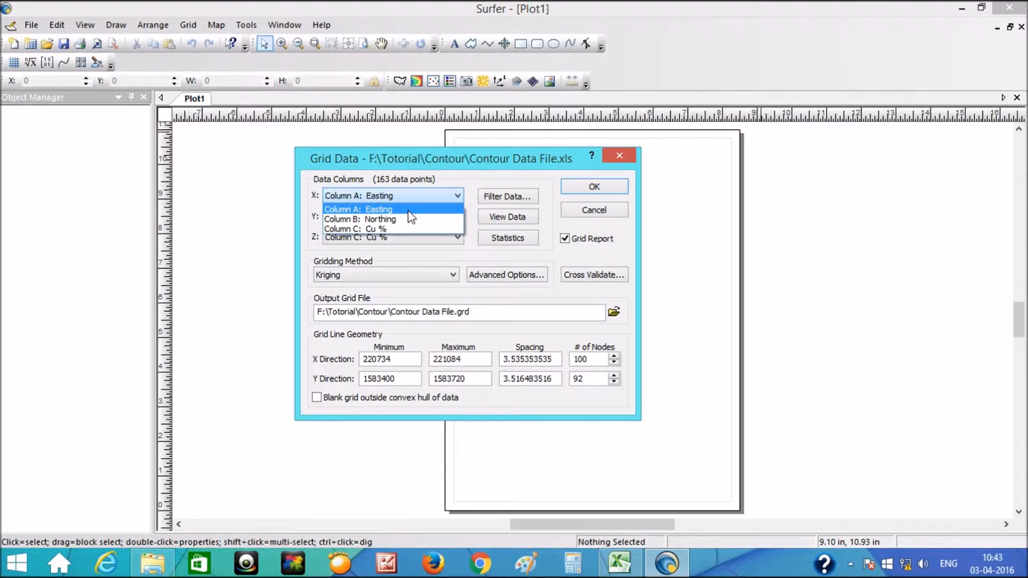
{"action": "left_click", "coordinate": [410, 209]}
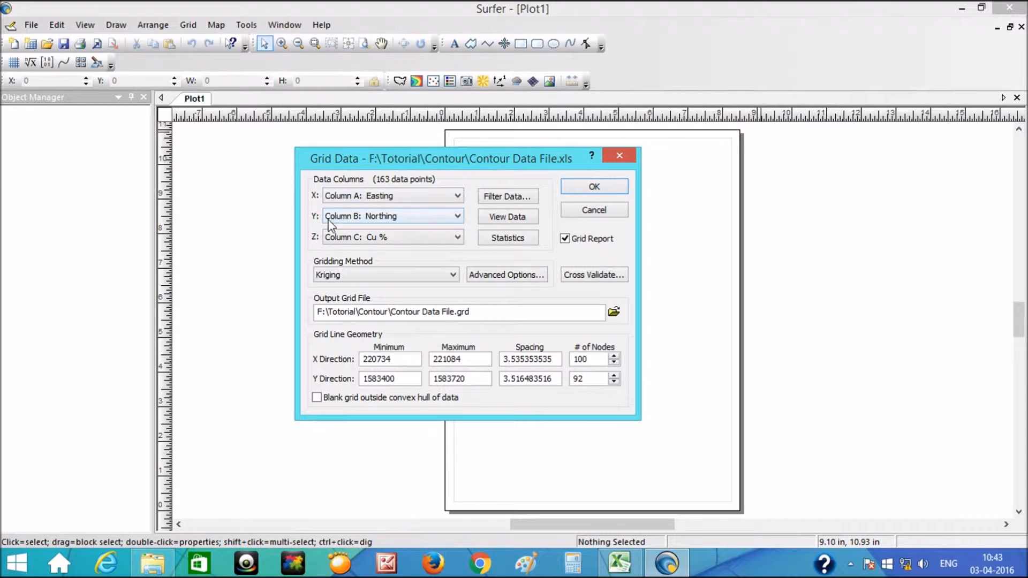
{"action": "left_click", "coordinate": [358, 219]}
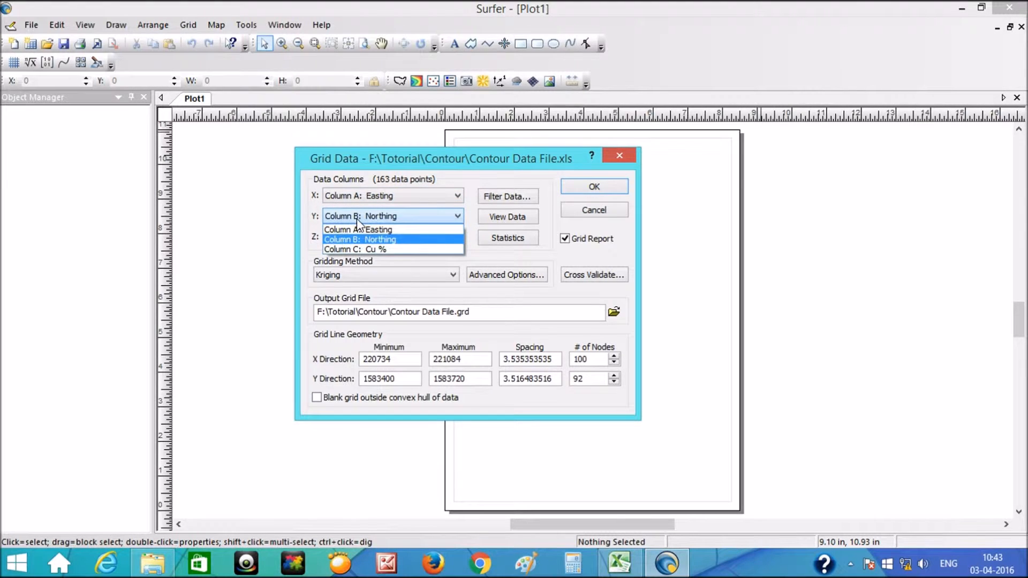
{"action": "left_click", "coordinate": [356, 219]}
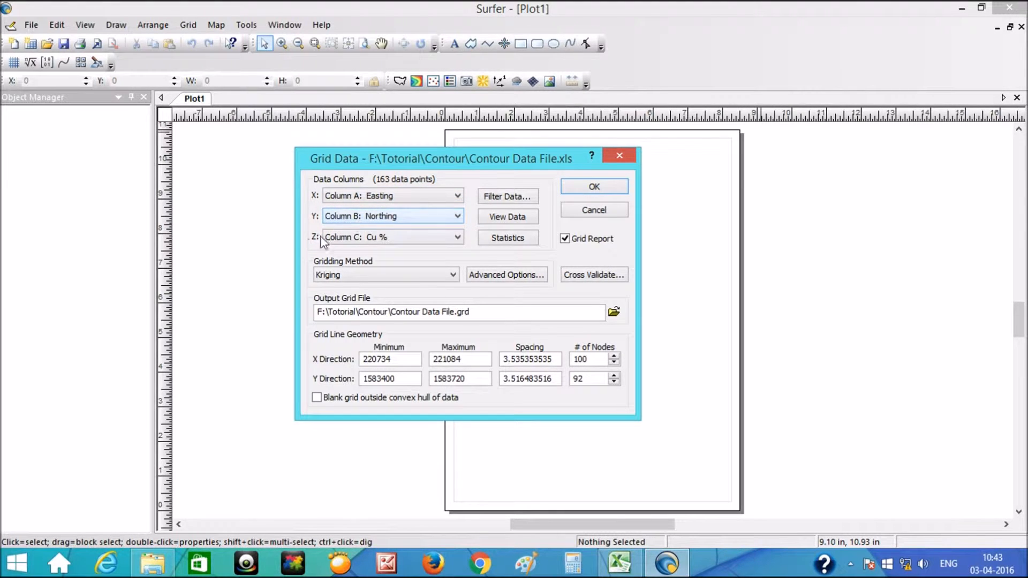
{"action": "left_click", "coordinate": [455, 239]}
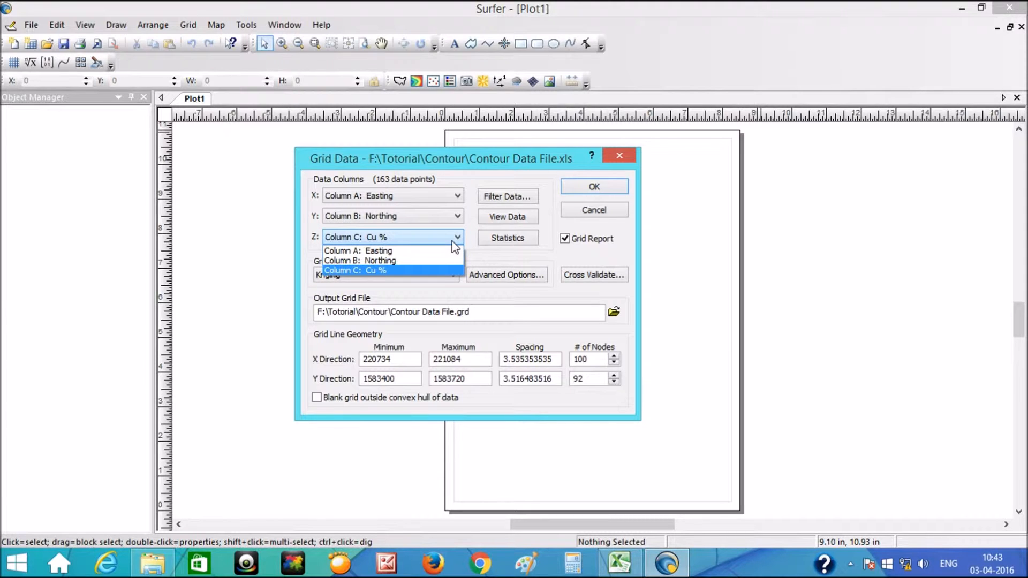
{"action": "left_click", "coordinate": [453, 242]}
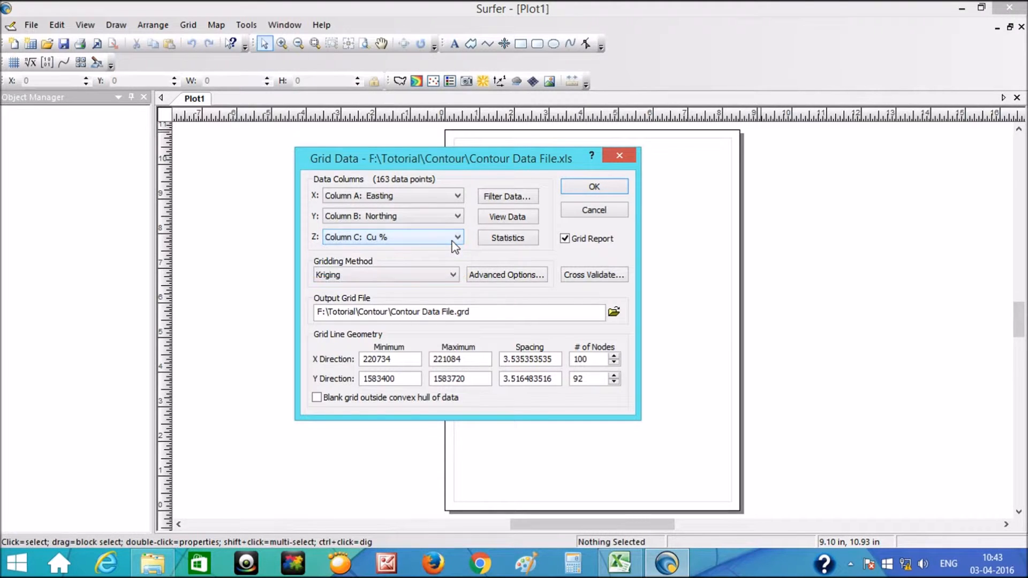
Choose Kriging as the gridding method for the copper data
{"action": "left_click", "coordinate": [451, 275]}
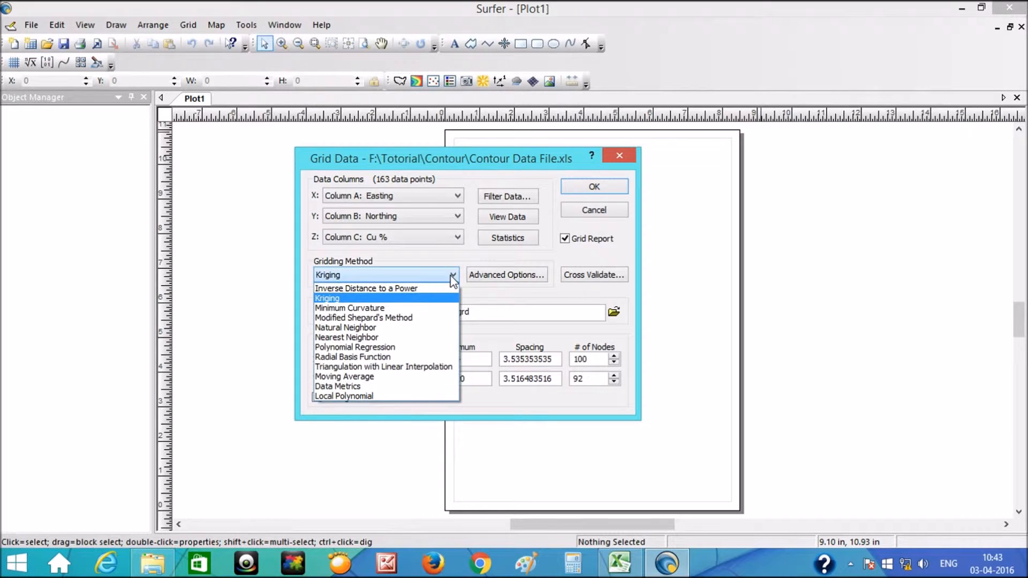
{"action": "left_click", "coordinate": [453, 279]}
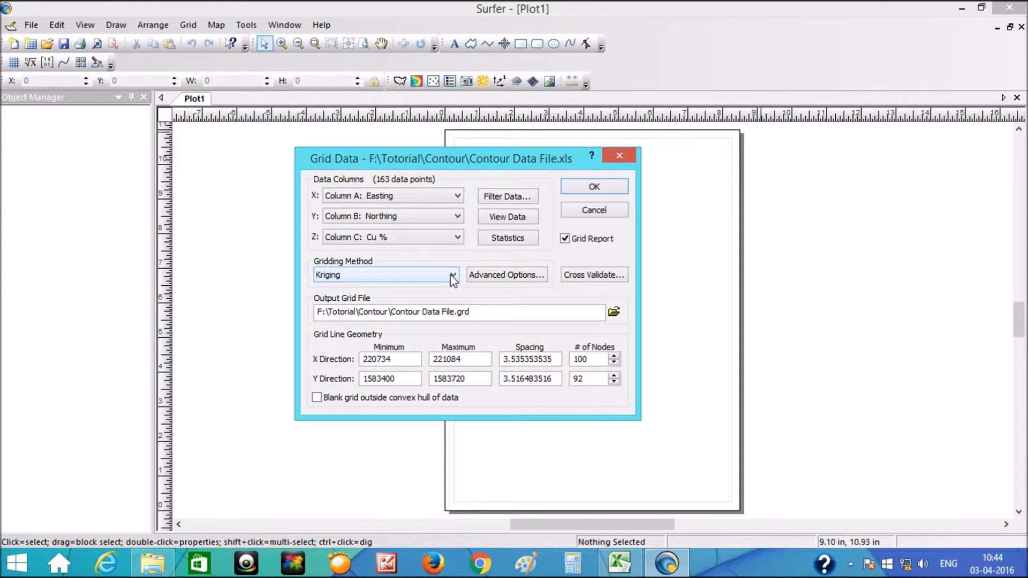
{"action": "left_click", "coordinate": [452, 278]}
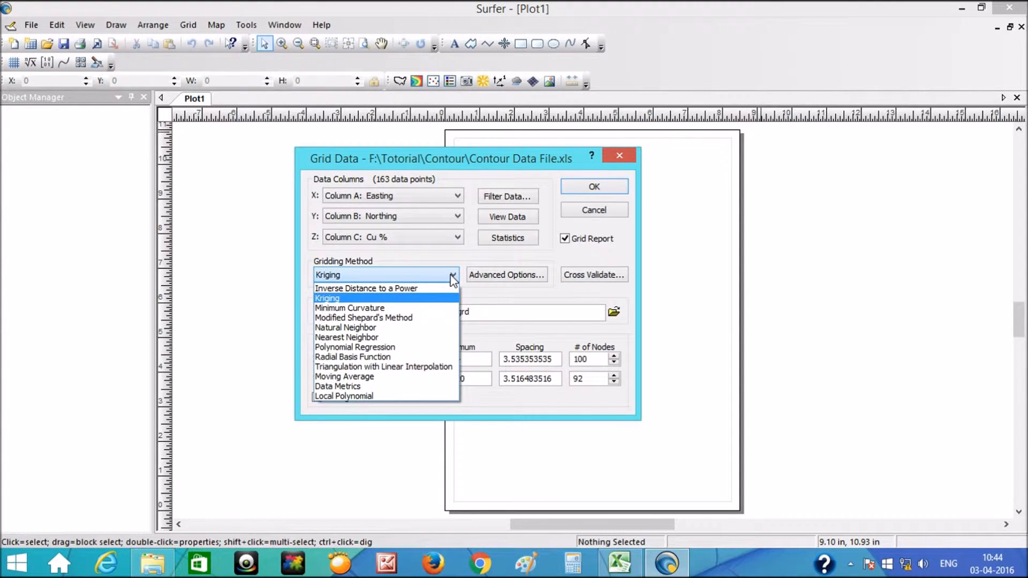
{"action": "left_click", "coordinate": [412, 302]}
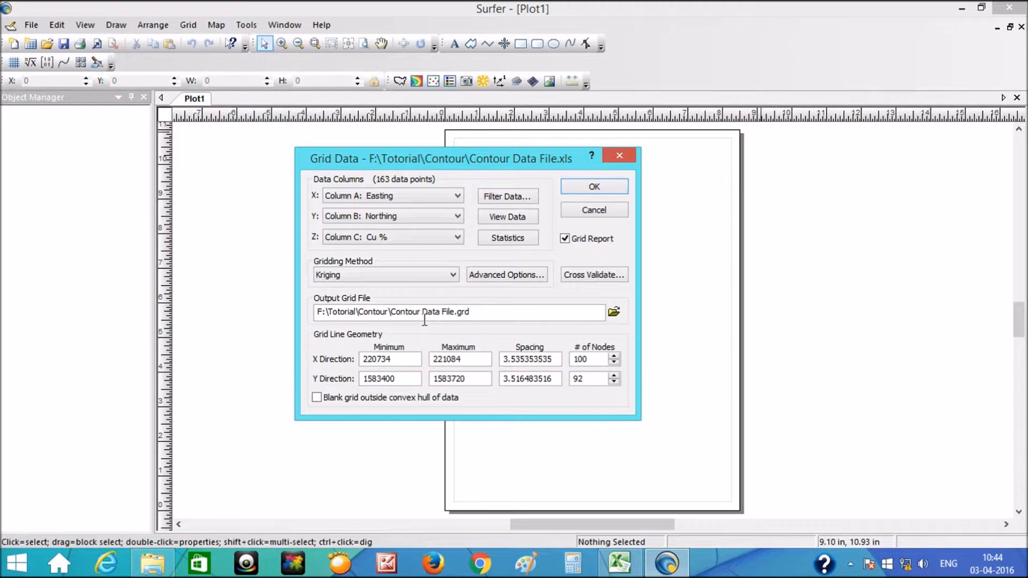
Generate the Kriging grid as Contour Data File.grd in the Contour folder and close the grid report without saving it
{"action": "left_click", "coordinate": [613, 311]}
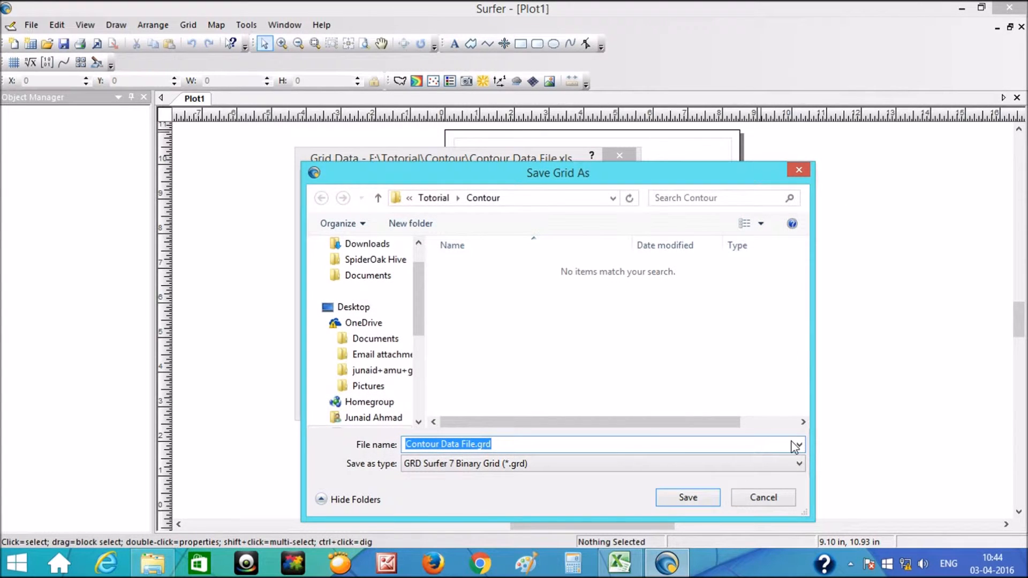
{"action": "left_click", "coordinate": [764, 497]}
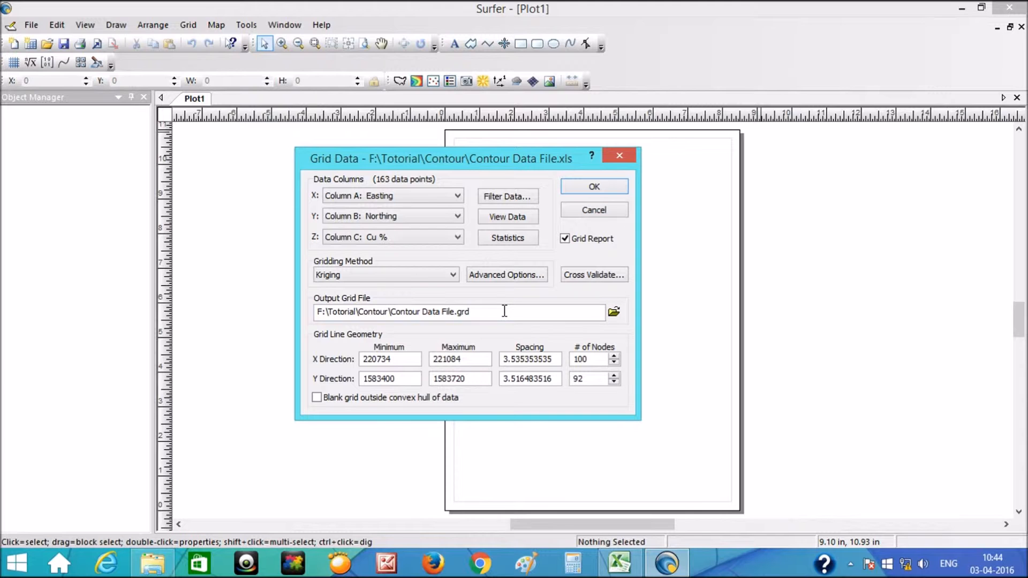
{"action": "left_click", "coordinate": [599, 187]}
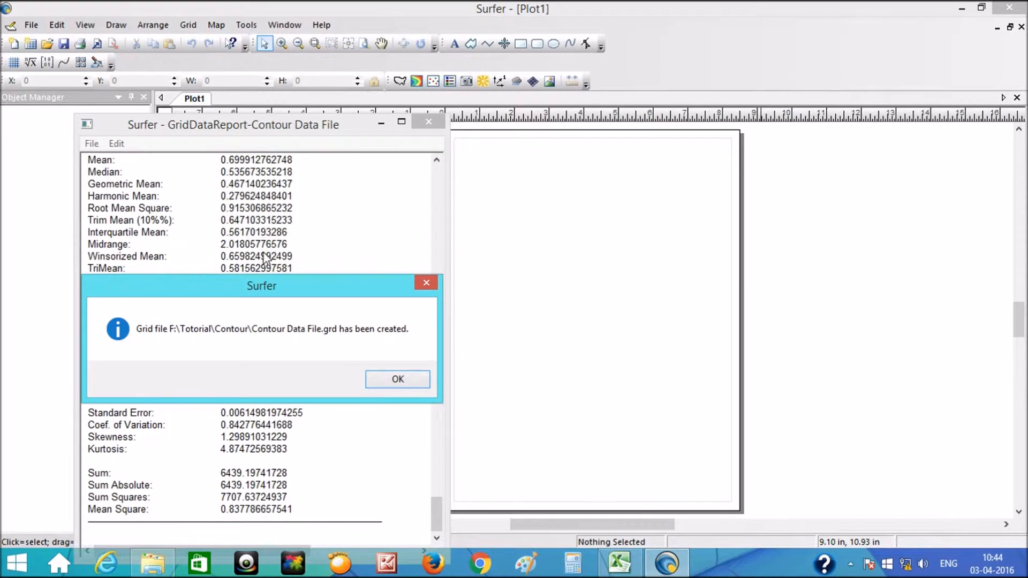
{"action": "left_click", "coordinate": [395, 380]}
{"action": "left_click_drag", "start_coordinate": [441, 196], "coordinate": [434, 515]}
{"action": "left_click", "coordinate": [428, 122]}
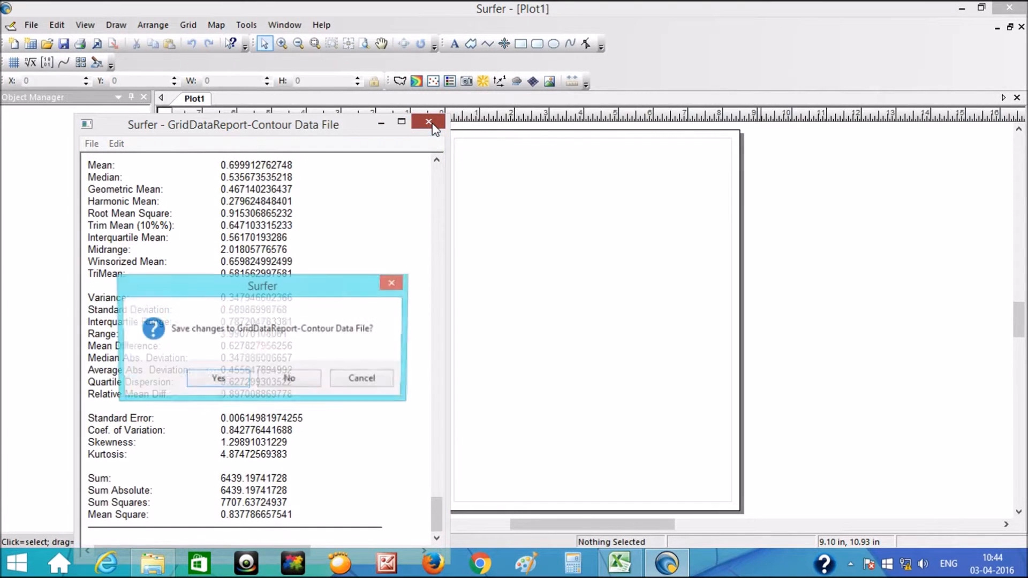
{"action": "left_click", "coordinate": [305, 383]}
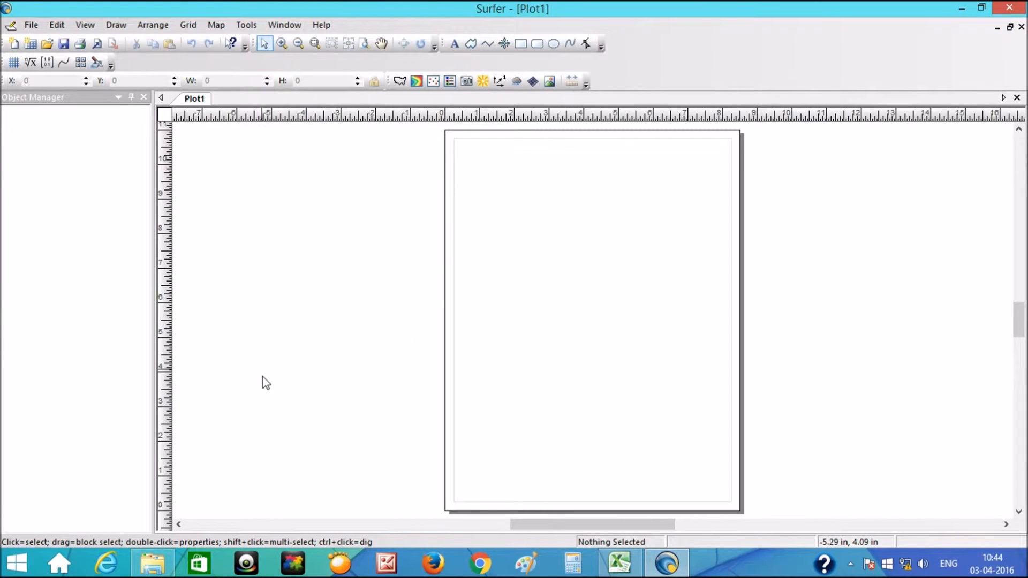
Switch to File Explorer and examine the Contour folder for the generated grid file and the source data file
{"action": "left_click", "coordinate": [153, 572]}
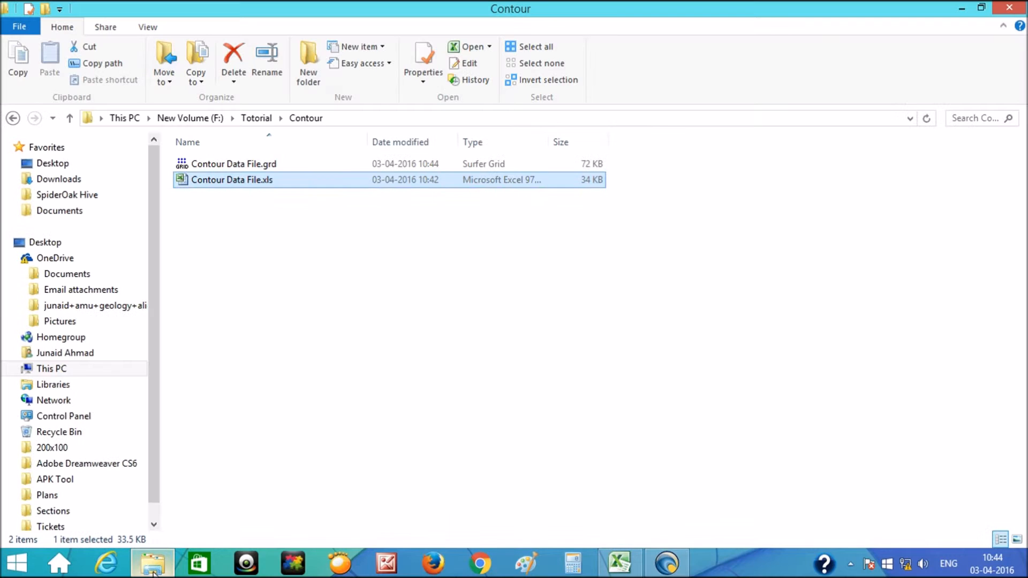
{"action": "left_click", "coordinate": [251, 166]}
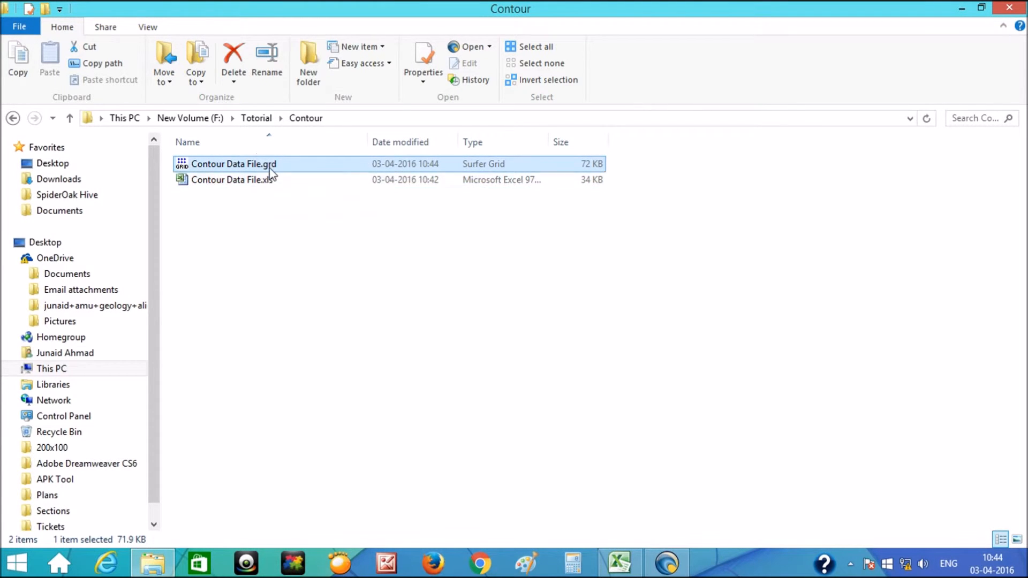
{"action": "left_click", "coordinate": [275, 227]}
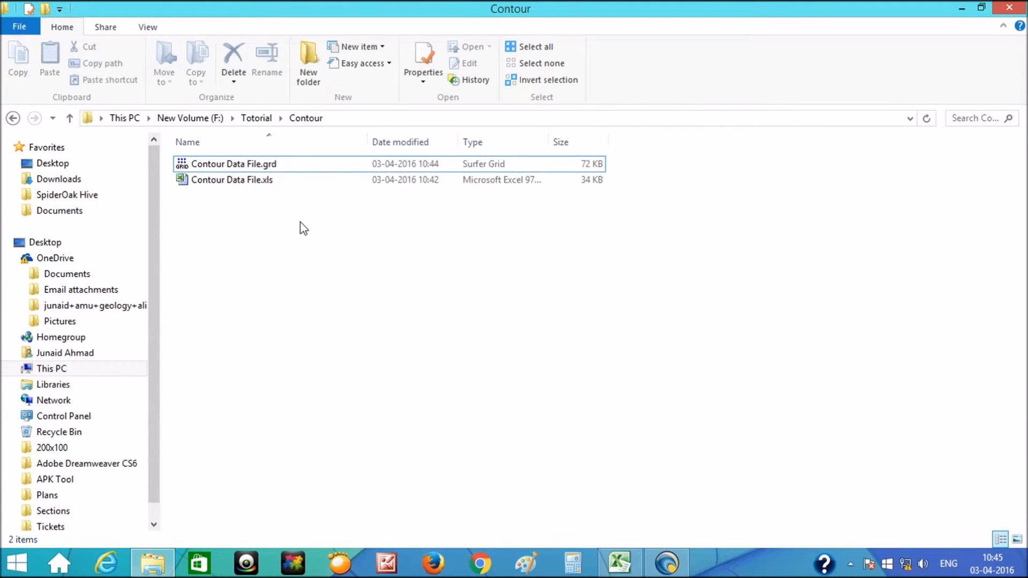
{"action": "left_click", "coordinate": [282, 186]}
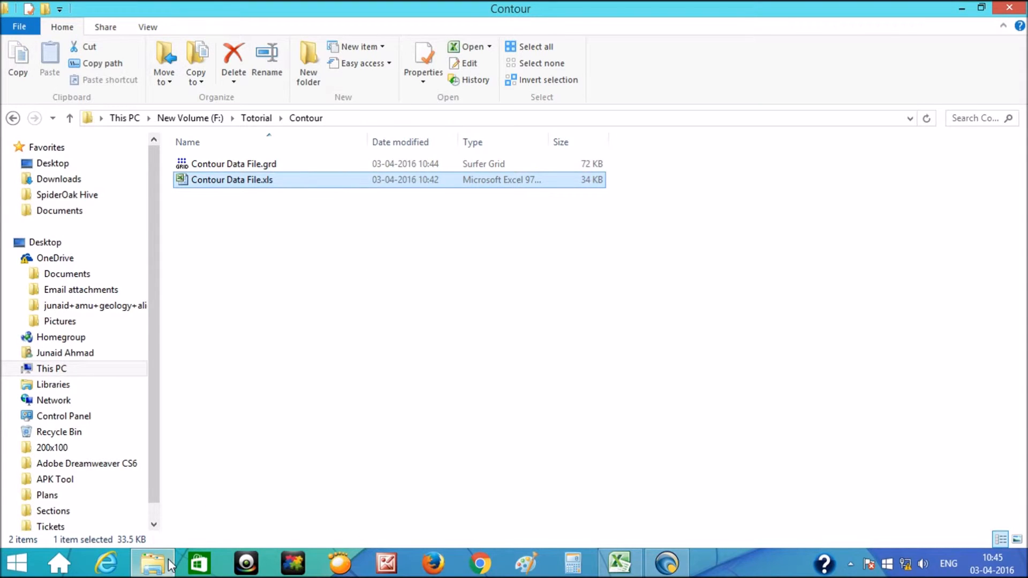
Switch back to Surfer and create a new contour map from Contour Data File.grd
{"action": "left_click", "coordinate": [676, 567]}
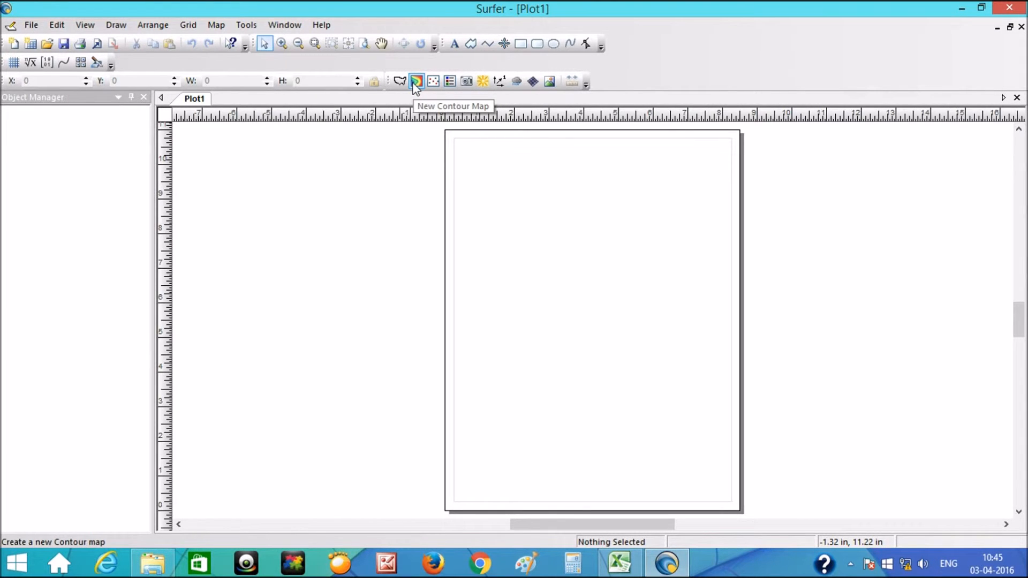
{"action": "left_click", "coordinate": [216, 25]}
{"action": "mouse_move", "coordinate": [230, 42]}
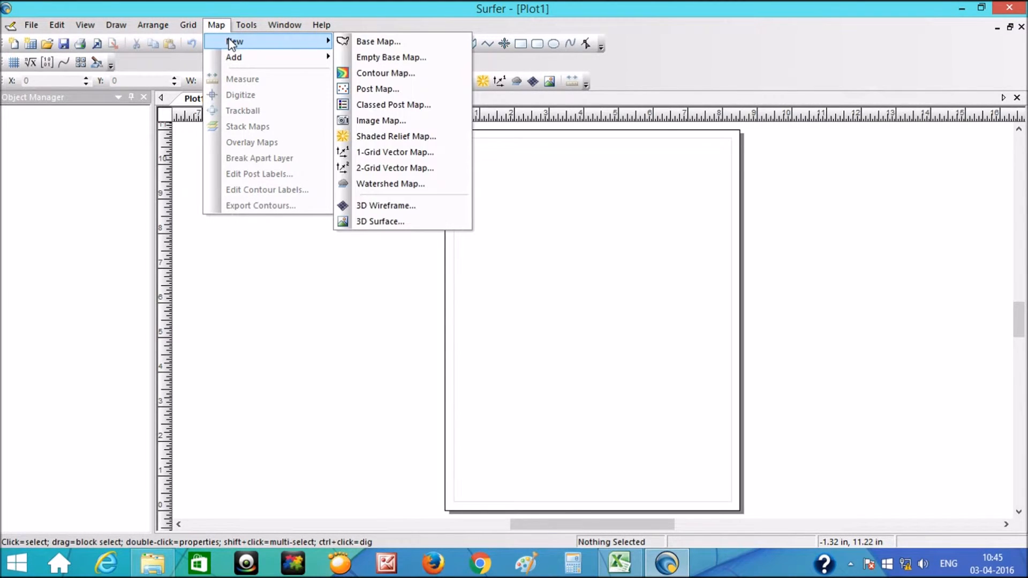
{"action": "left_click", "coordinate": [390, 70]}
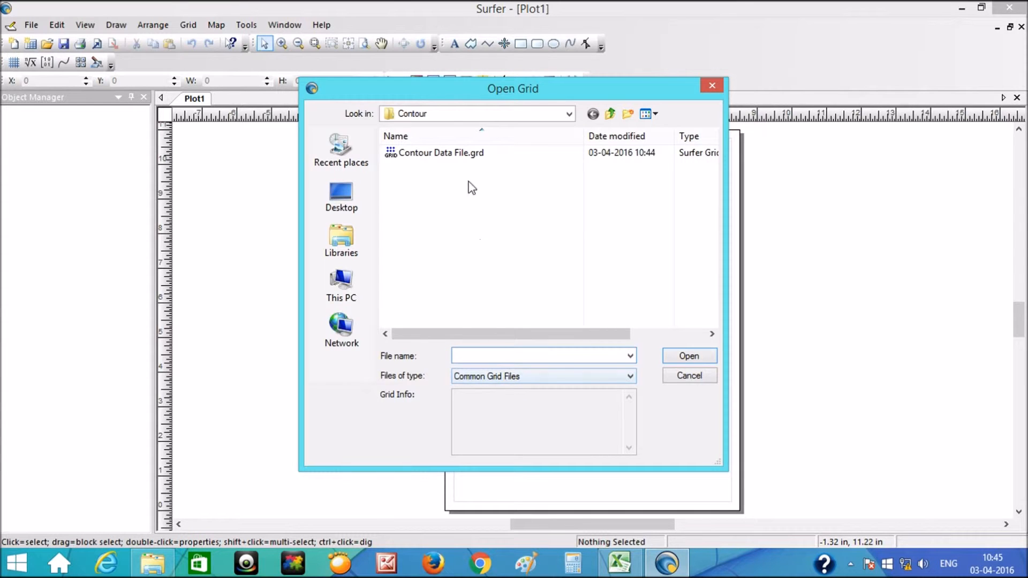
{"action": "left_click", "coordinate": [478, 153]}
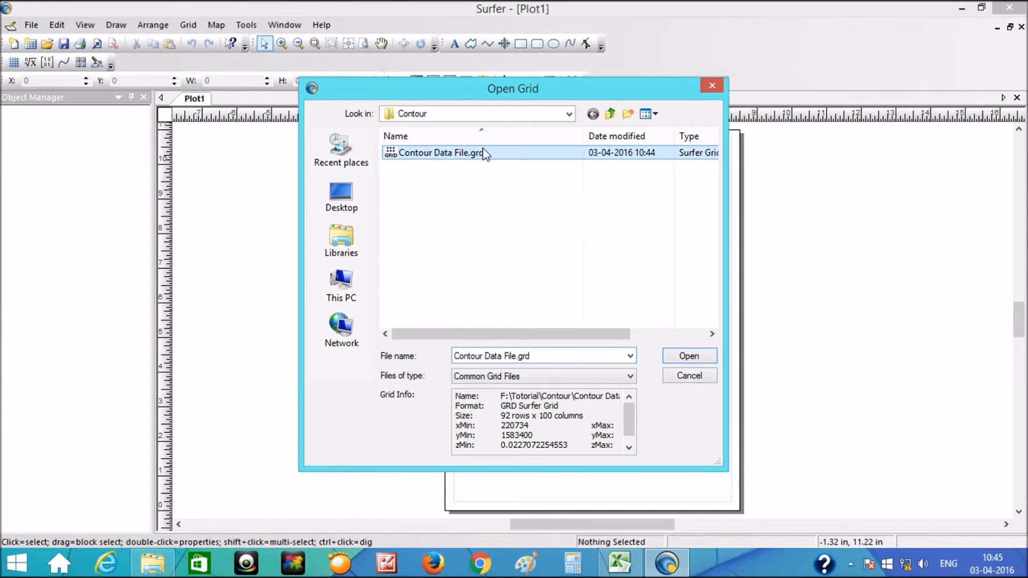
{"action": "left_click", "coordinate": [691, 357]}
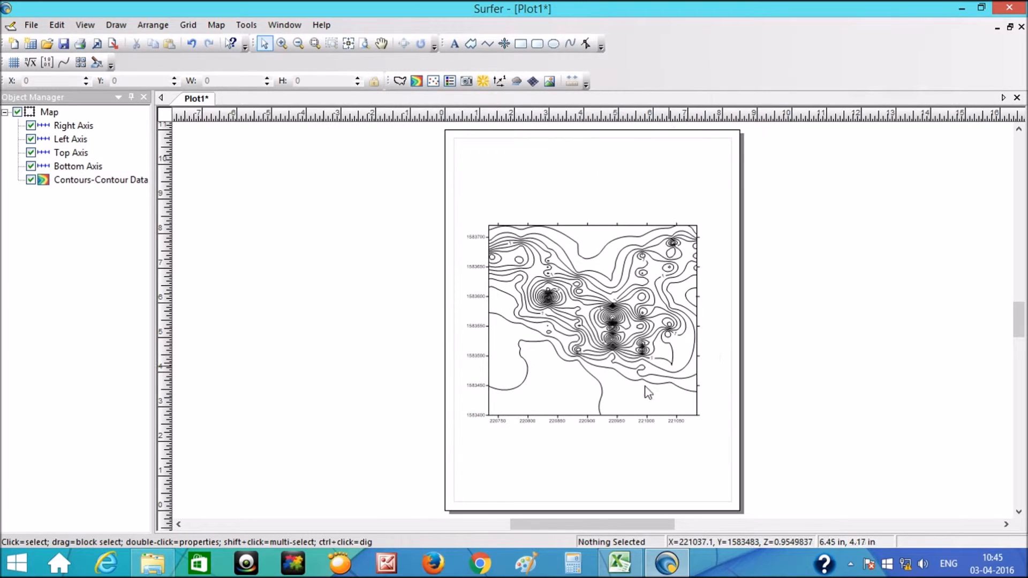
{"action": "scroll", "coordinate": [629, 415], "scroll_direction": "up", "scroll_amount": 3}
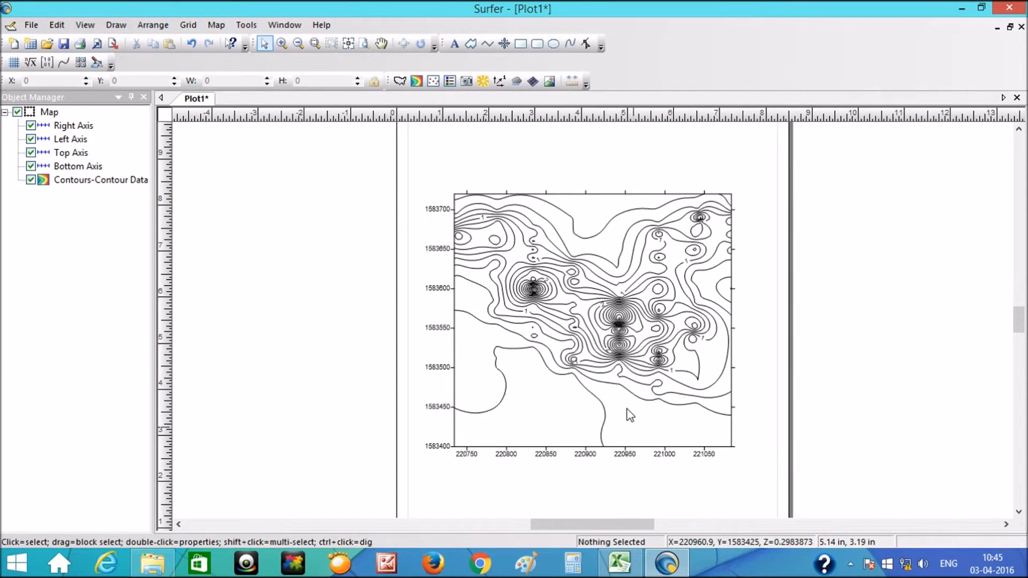
{"action": "scroll", "coordinate": [630, 415], "scroll_direction": "up", "scroll_amount": 2}
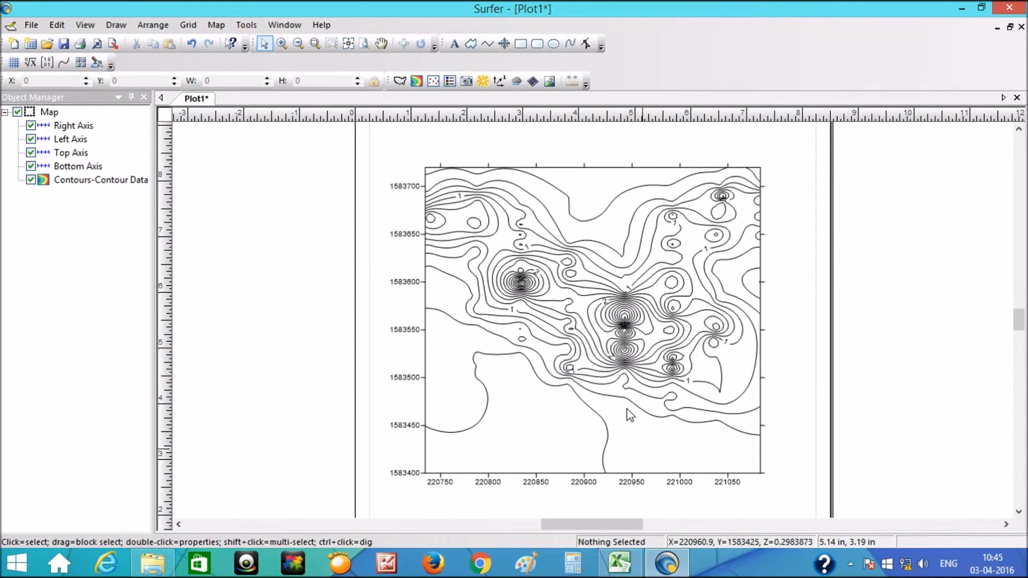
{"action": "scroll", "coordinate": [629, 416], "scroll_direction": "up", "scroll_amount": 1}
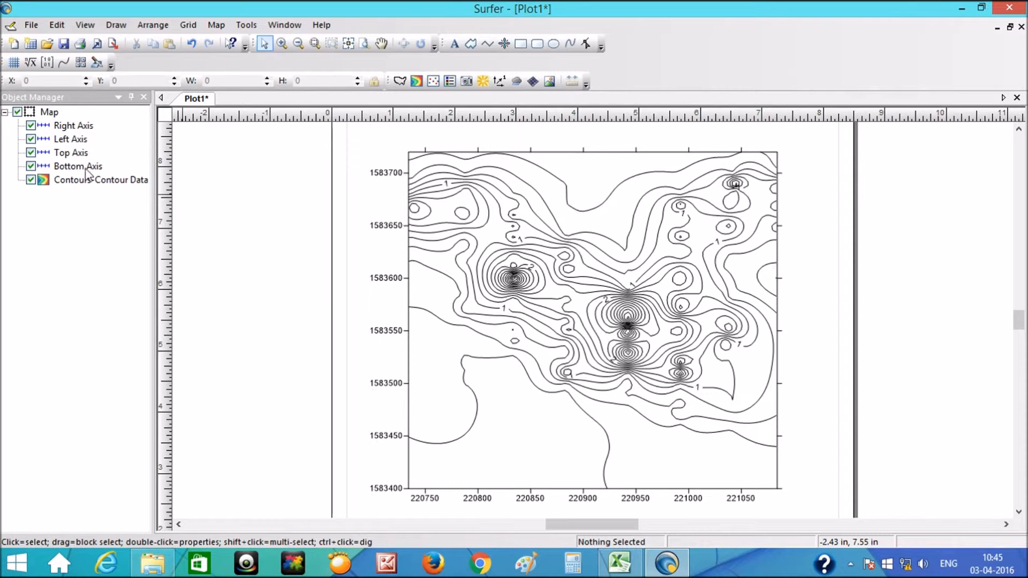
Set the major interval of the contour map's left axis to 100
{"action": "left_click", "coordinate": [75, 128]}
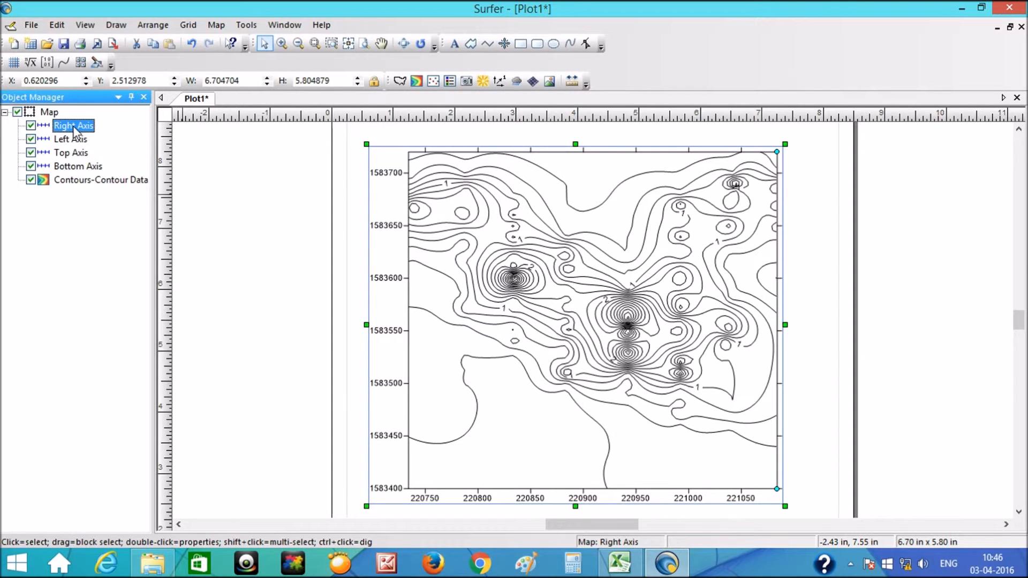
{"action": "left_click", "coordinate": [31, 126]}
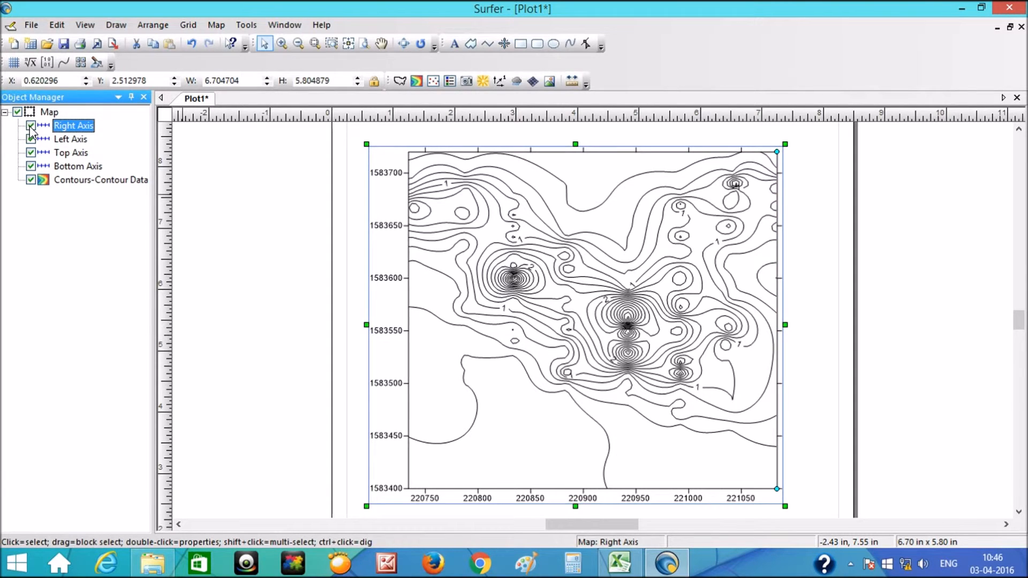
{"action": "left_click", "coordinate": [70, 141]}
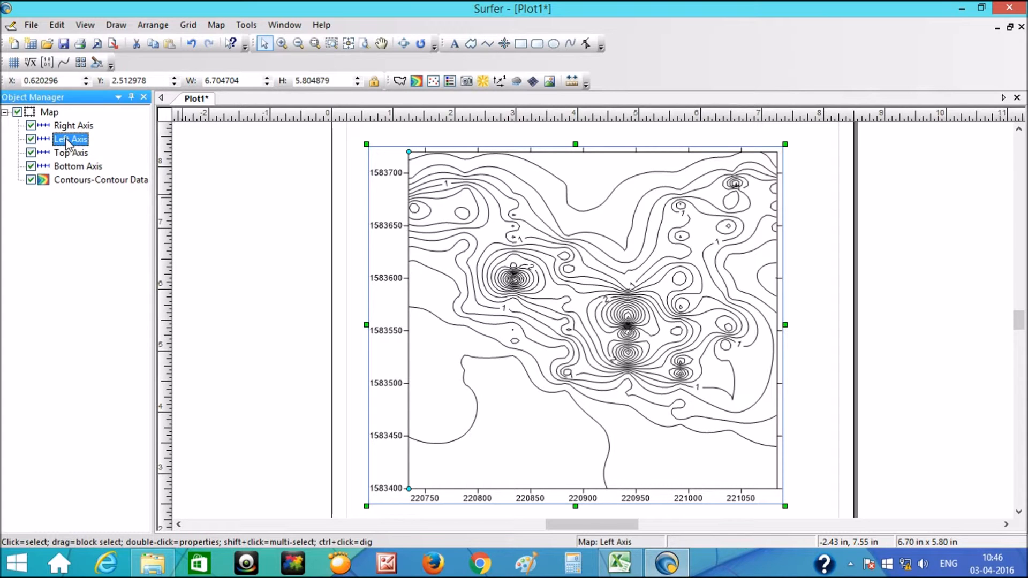
{"action": "double_click", "coordinate": [66, 141]}
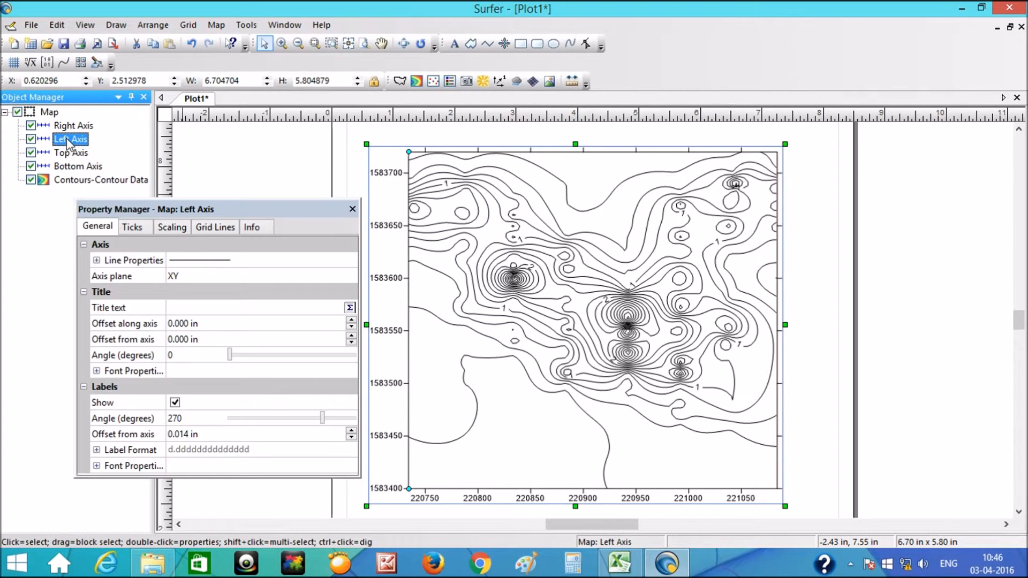
{"action": "left_click", "coordinate": [134, 229]}
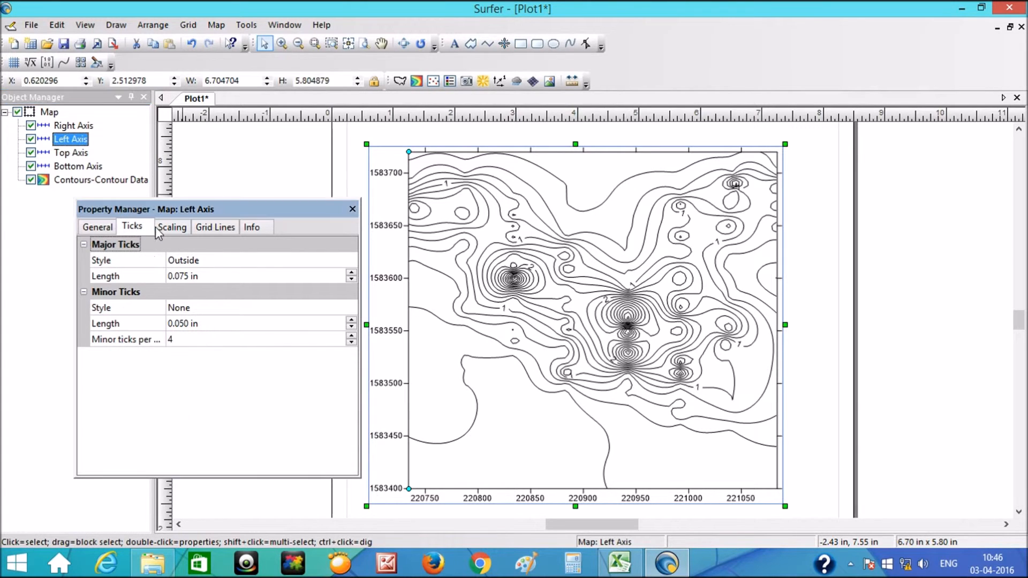
{"action": "left_click", "coordinate": [177, 228]}
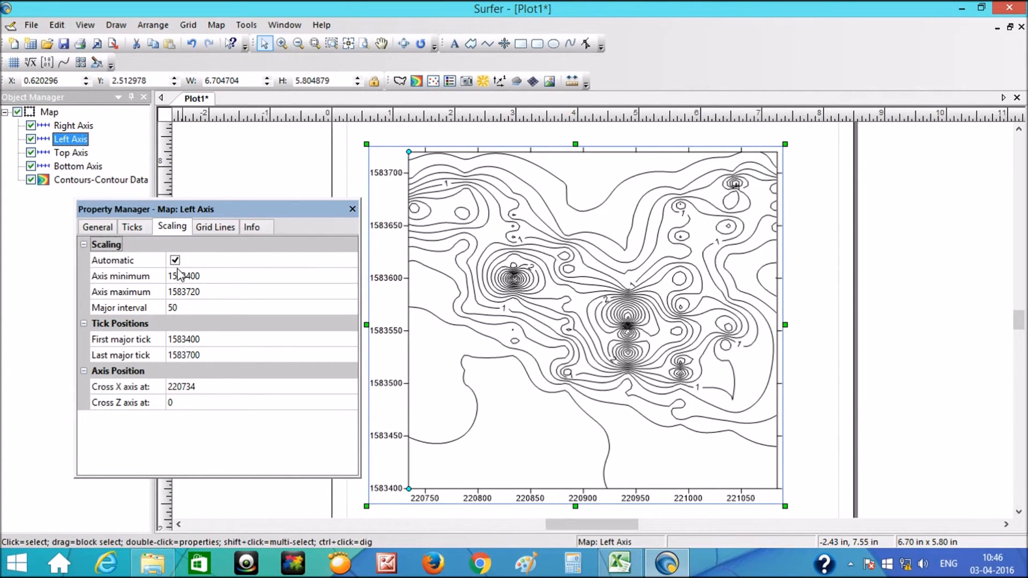
{"action": "left_click_drag", "start_coordinate": [292, 215], "coordinate": [241, 178]}
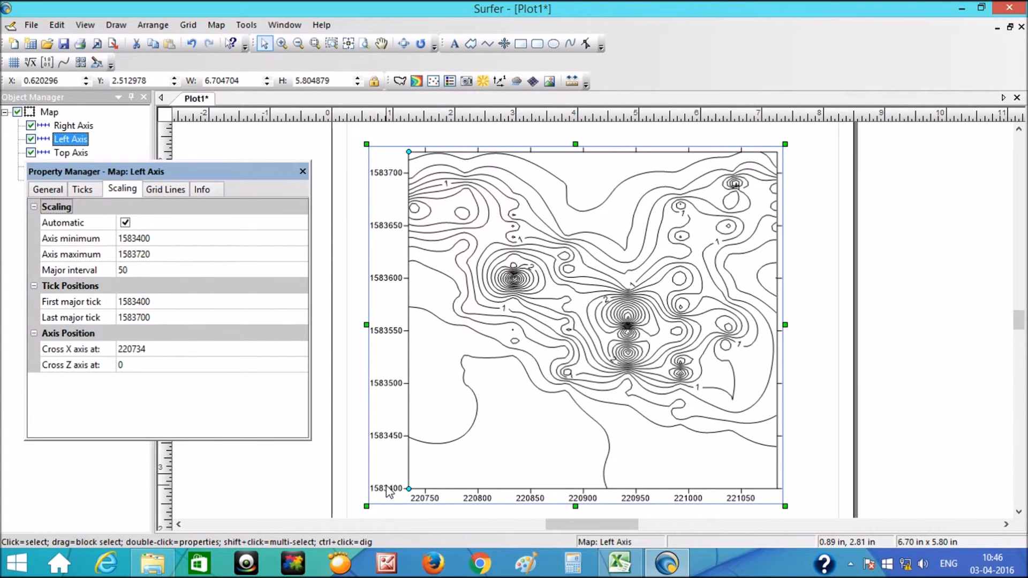
{"action": "left_click", "coordinate": [135, 271]}
{"action": "type", "text": "100"}
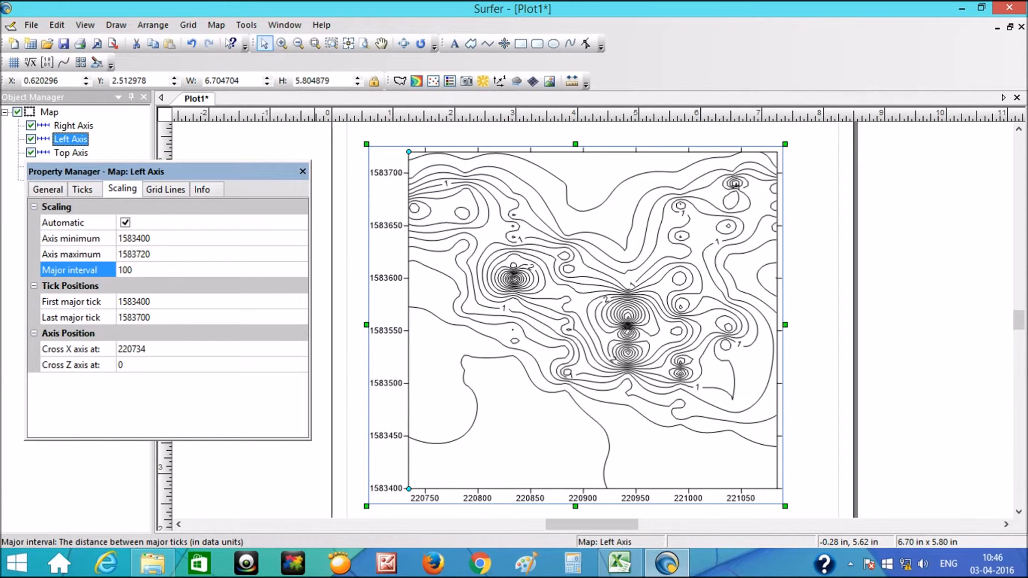
{"action": "key", "text": "Return"}
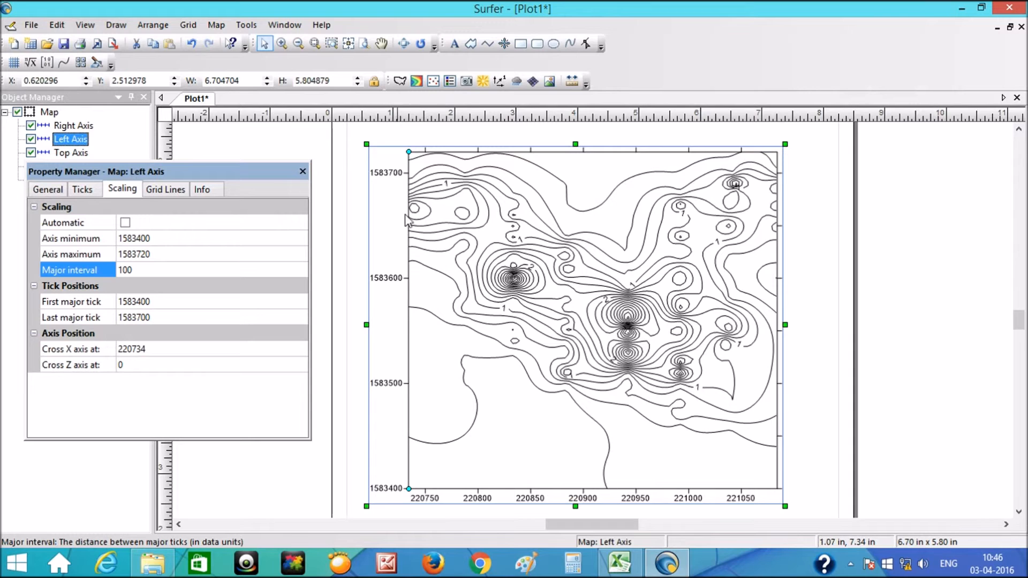
{"action": "left_click", "coordinate": [302, 172]}
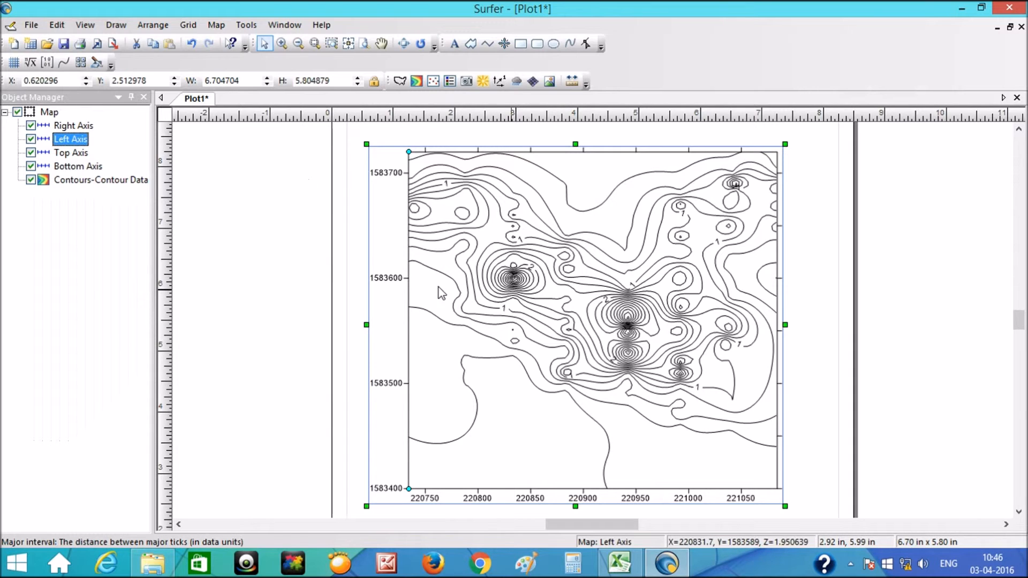
Set the contour interval of the contour layer to 0.4
{"action": "double_click", "coordinate": [98, 182]}
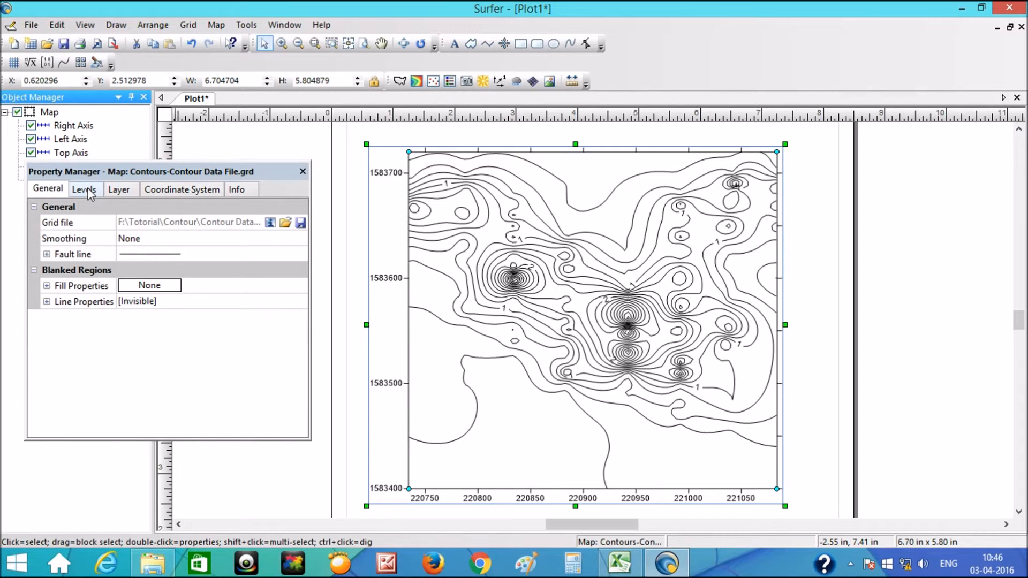
{"action": "left_click", "coordinate": [87, 190]}
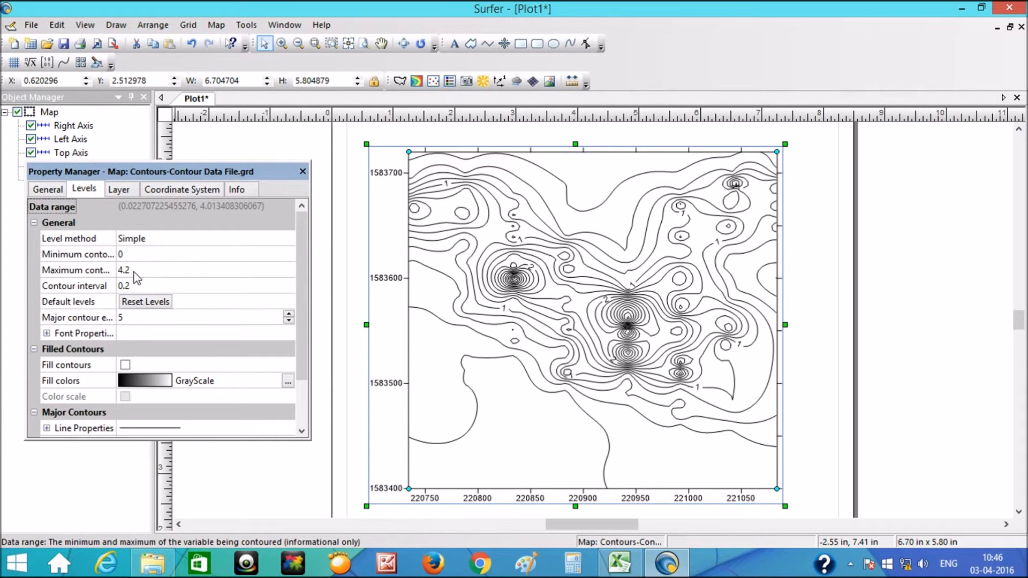
{"action": "left_click", "coordinate": [130, 319]}
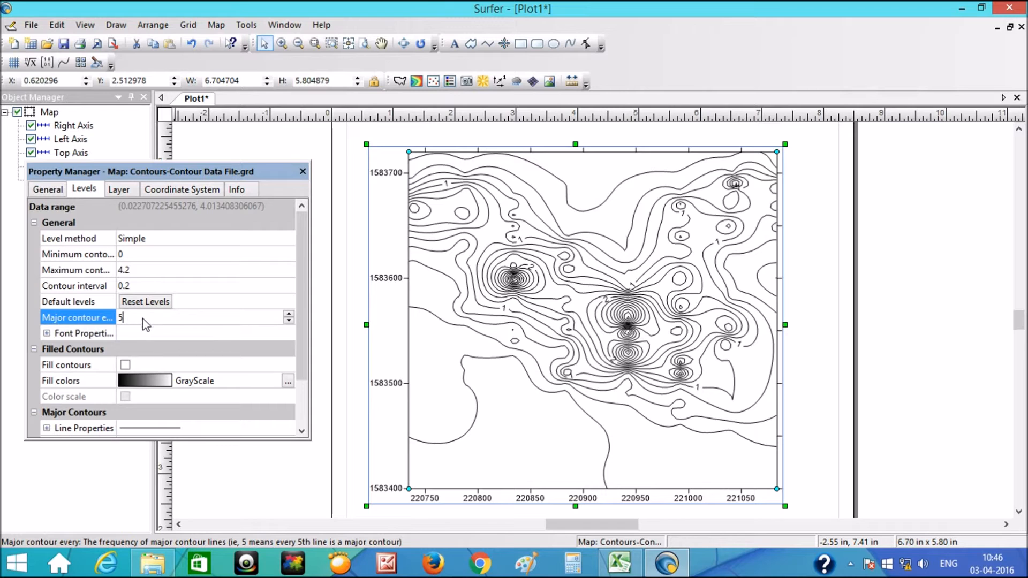
{"action": "left_click", "coordinate": [143, 288]}
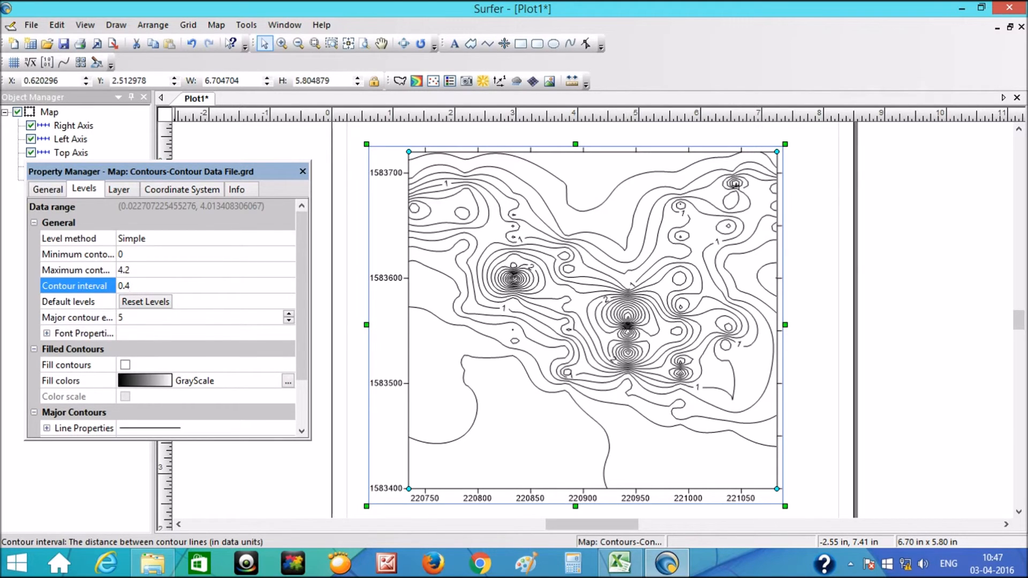
{"action": "key", "text": "Return"}
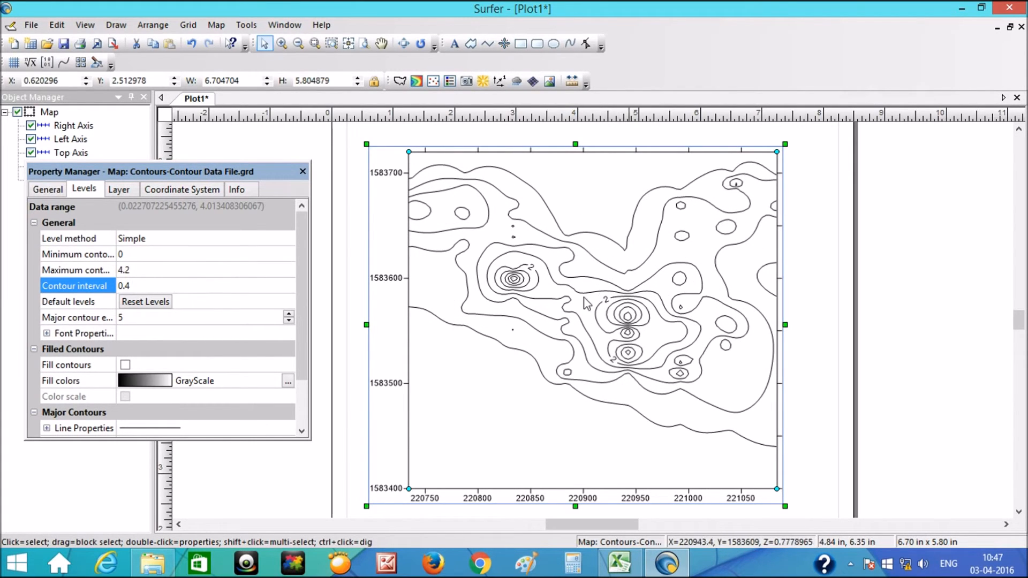
Restore the contour layer's contour interval to 0.2
{"action": "left_click", "coordinate": [209, 284]}
{"action": "type", "text": "\\\\"}
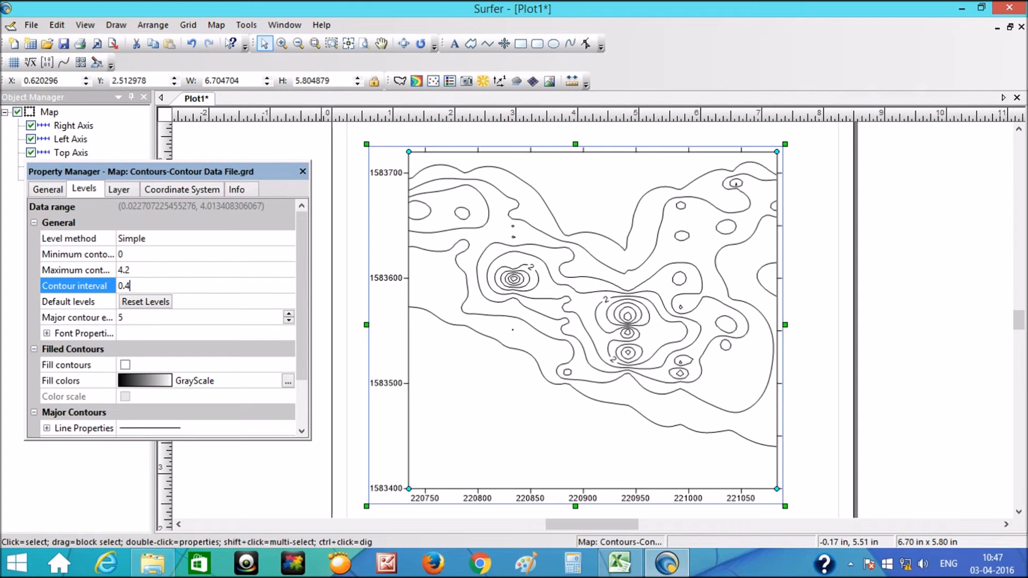
{"action": "key", "text": "Return"}
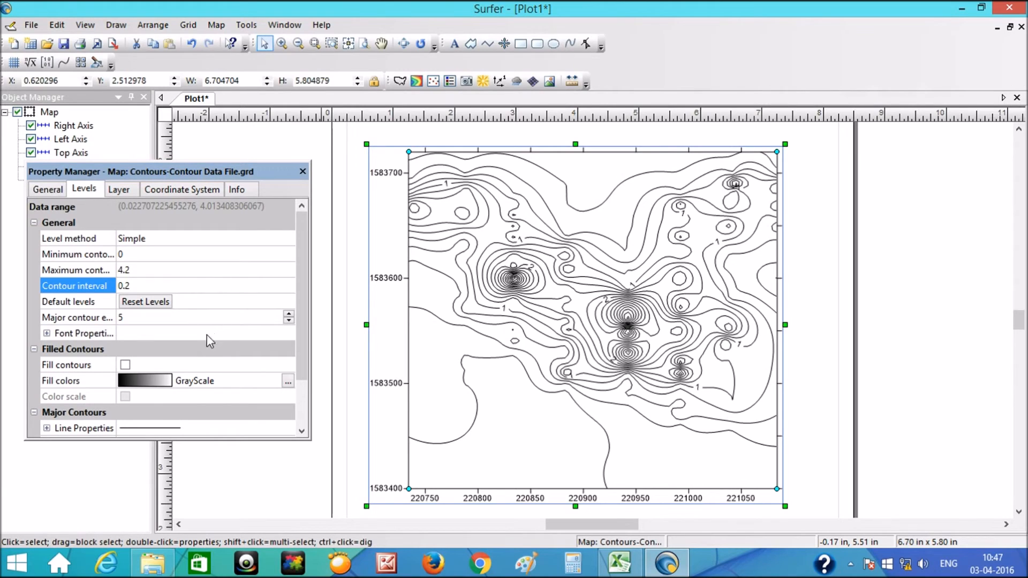
Try filling the contour layer with the GrayScale colors and turn the fill off again
{"action": "left_click", "coordinate": [126, 365]}
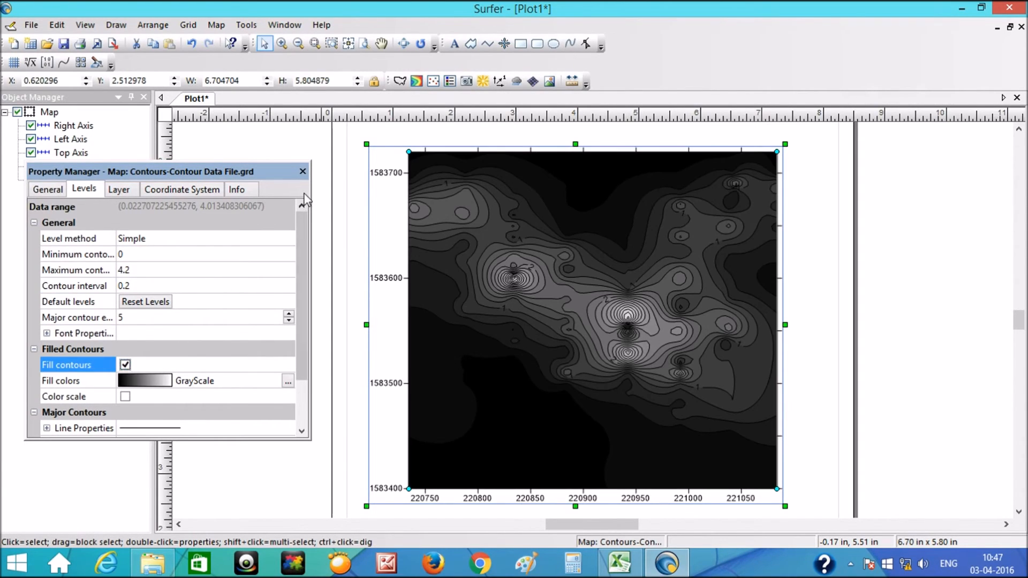
{"action": "left_click", "coordinate": [303, 172]}
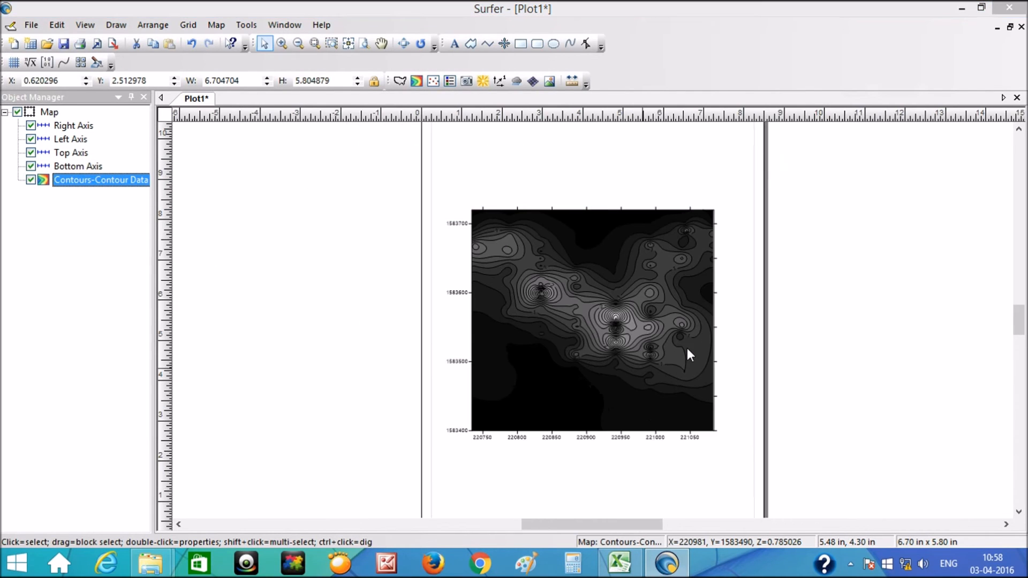
{"action": "double_click", "coordinate": [101, 182]}
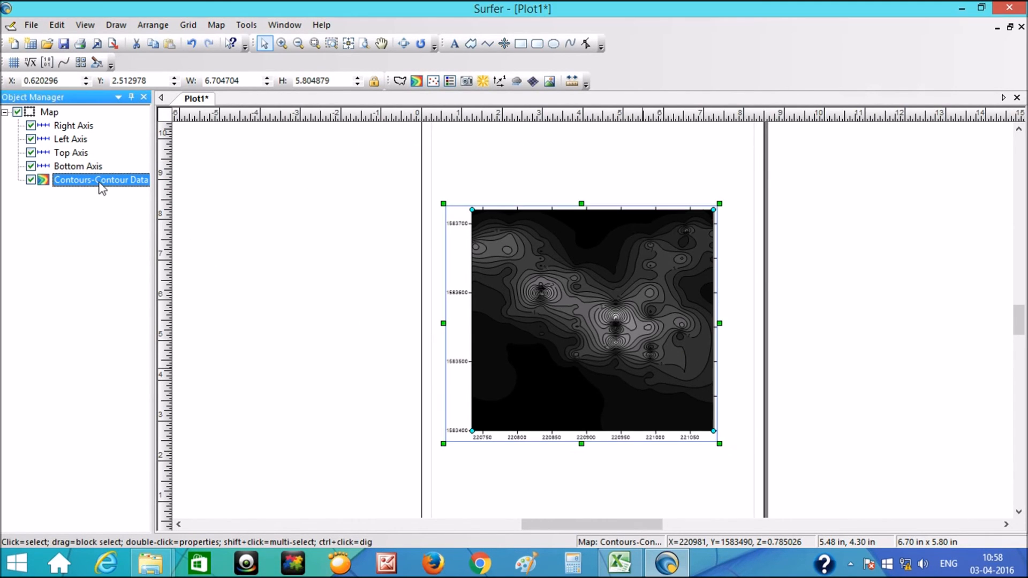
{"action": "left_click", "coordinate": [126, 365]}
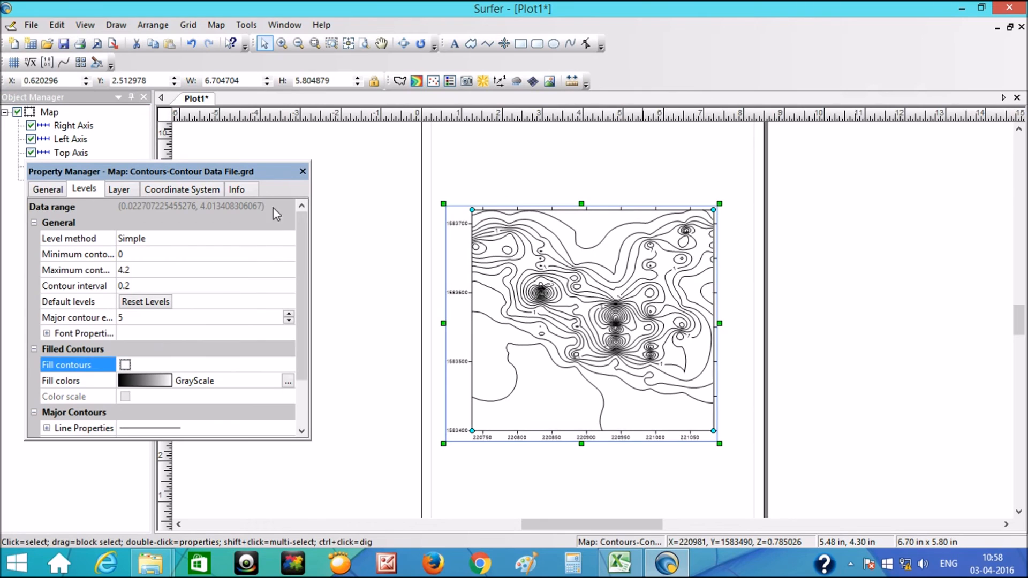
{"action": "left_click", "coordinate": [303, 172]}
{"action": "scroll", "coordinate": [656, 348], "scroll_direction": "up", "scroll_amount": 2}
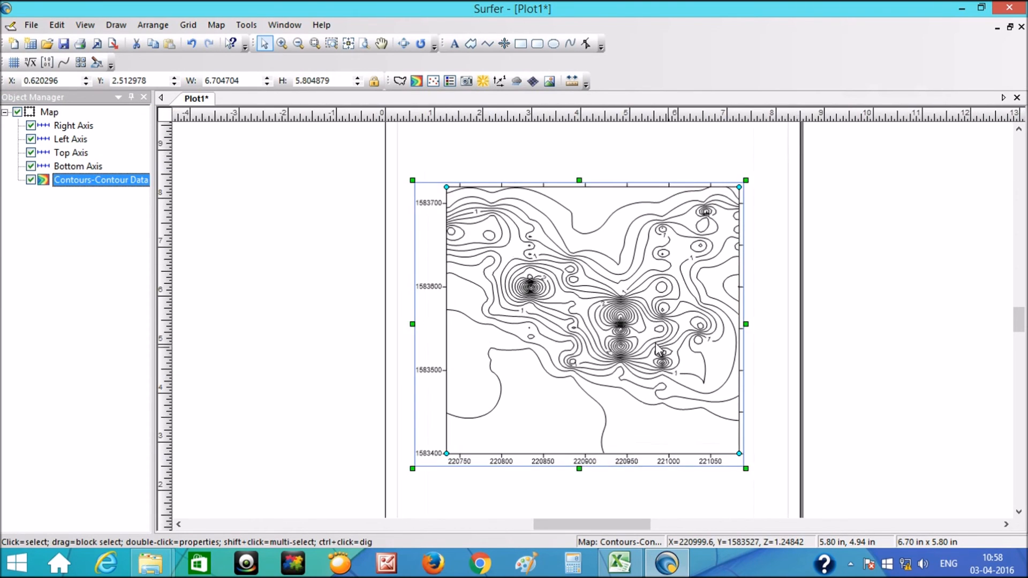
{"action": "scroll", "coordinate": [656, 348], "scroll_direction": "up", "scroll_amount": 1}
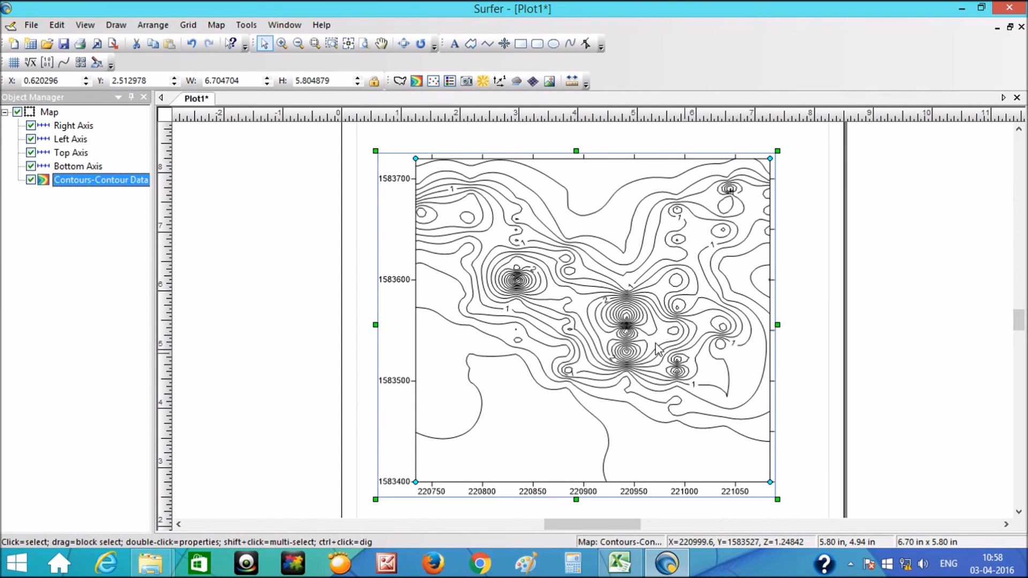